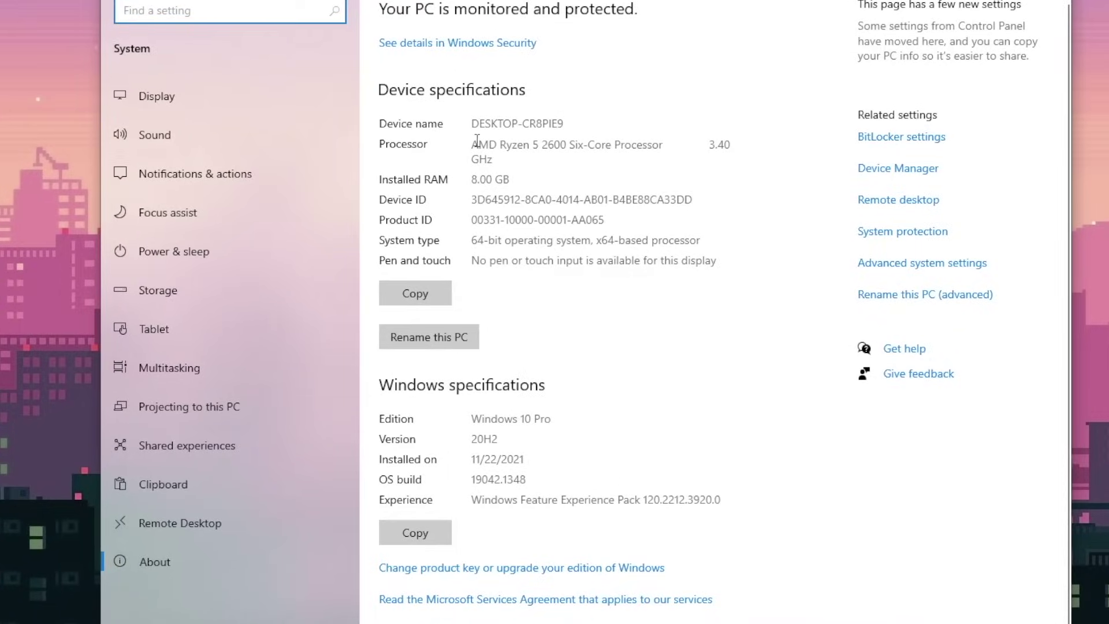
Highlight the processor name, Windows 10 Pro edition and 64-bit system type in turn
{"action": "left_click_drag", "start_coordinate": [670, 145], "coordinate": [705, 143]}
{"action": "left_click", "coordinate": [475, 278]}
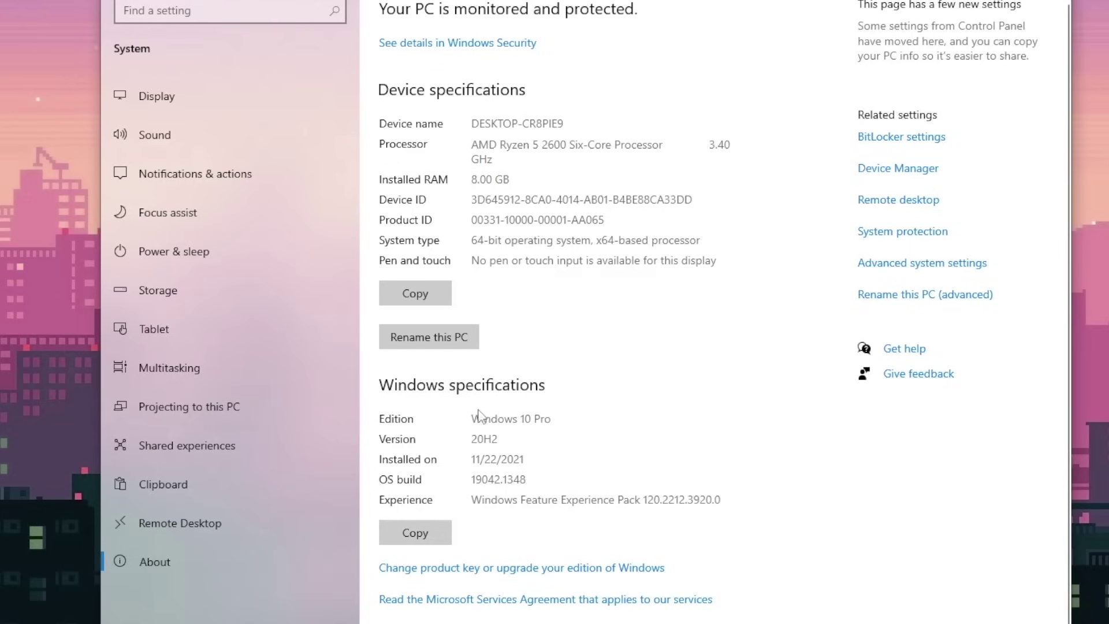
{"action": "left_click_drag", "start_coordinate": [472, 417], "coordinate": [541, 451]}
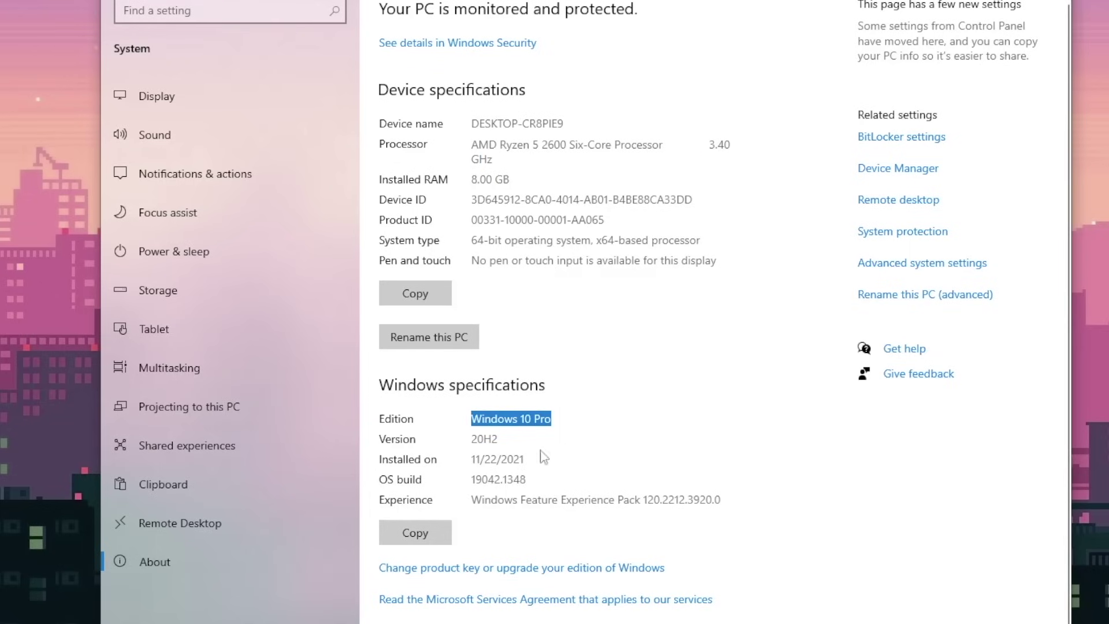
{"action": "left_click", "coordinate": [562, 306]}
{"action": "left_click_drag", "start_coordinate": [471, 240], "coordinate": [564, 240]}
{"action": "left_click", "coordinate": [502, 436]}
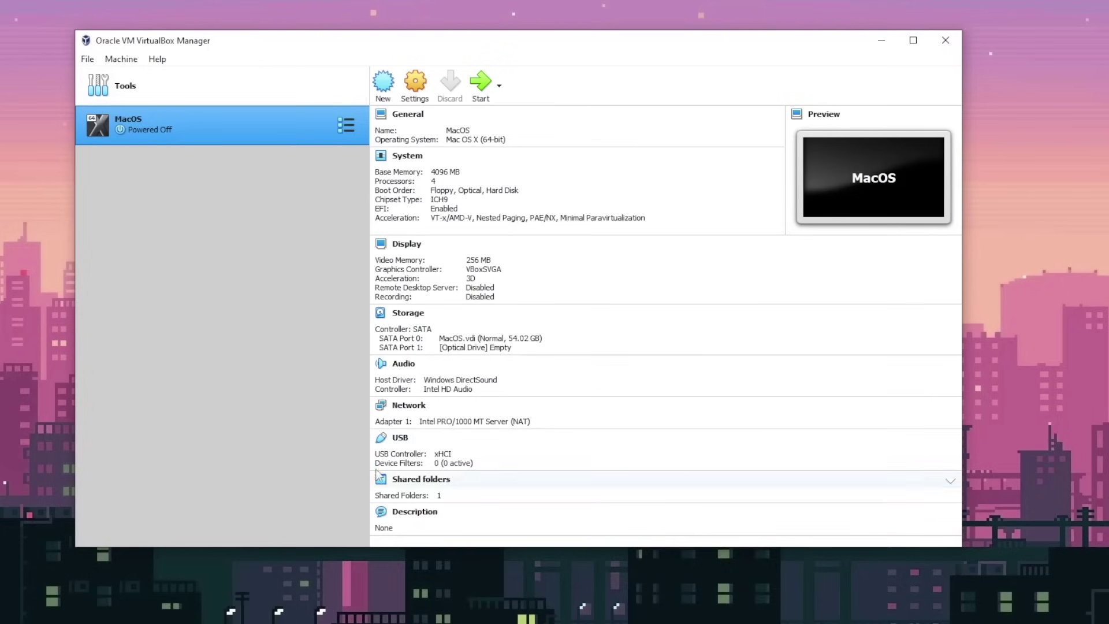
Set the MacOS machine's video memory to 256 MB and its graphics controller to VBoxSVGA
{"action": "left_click", "coordinate": [480, 261]}
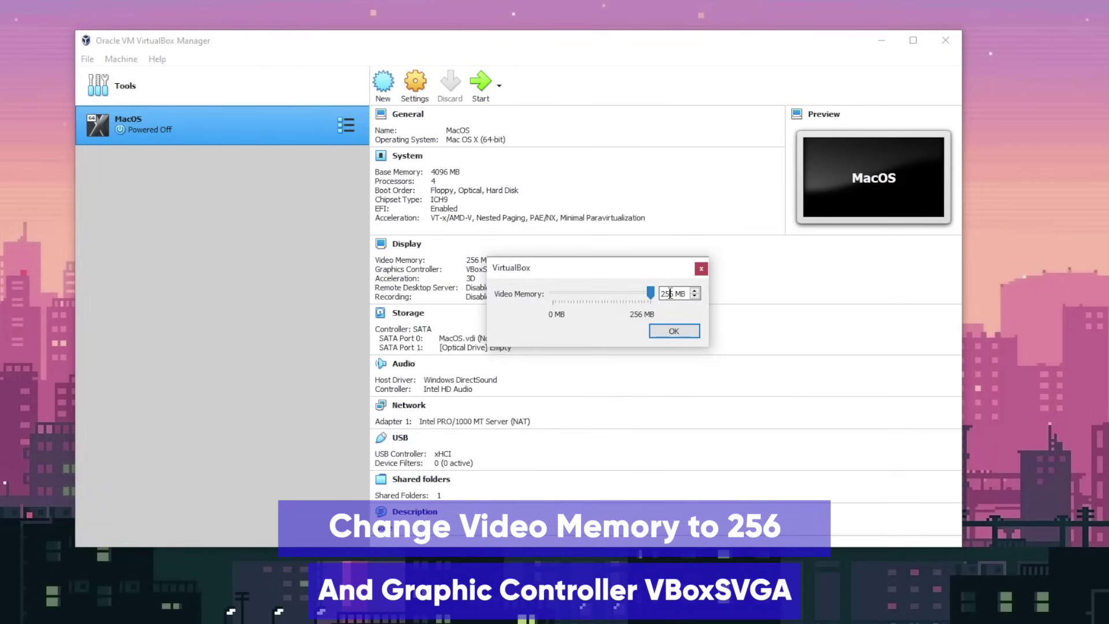
{"action": "left_click", "coordinate": [673, 330]}
{"action": "left_click", "coordinate": [492, 270]}
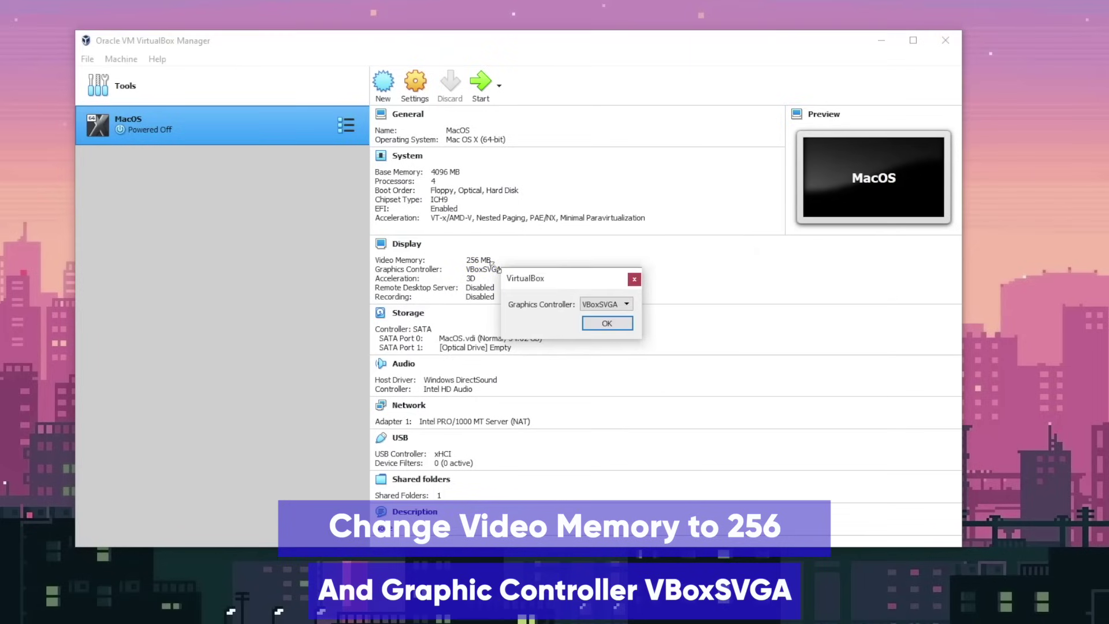
{"action": "left_click", "coordinate": [626, 304]}
{"action": "left_click", "coordinate": [612, 335]}
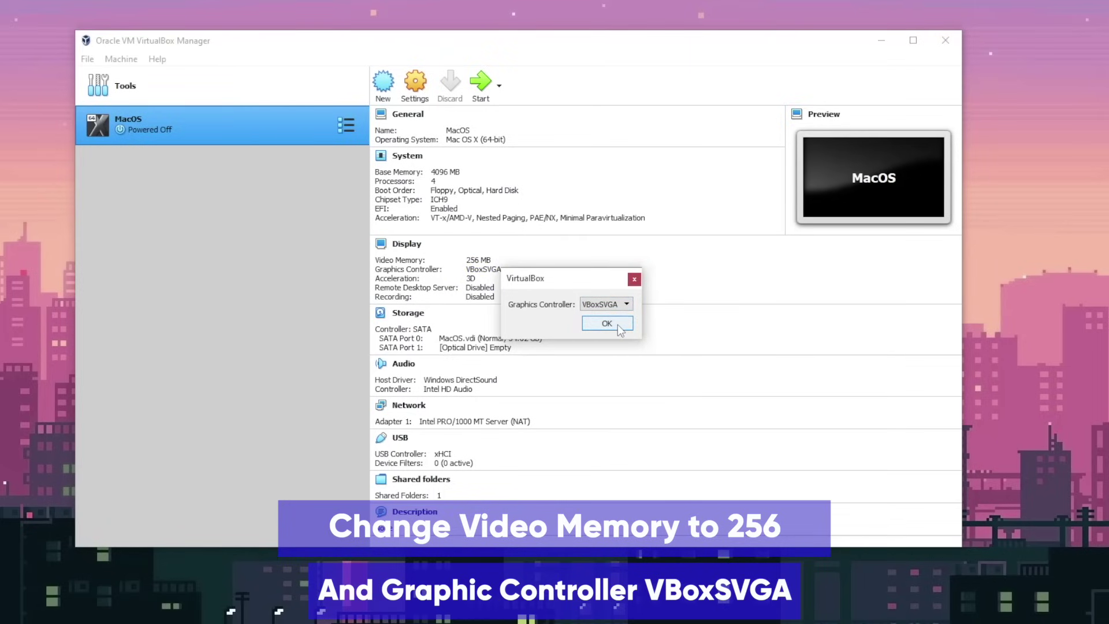
{"action": "left_click", "coordinate": [618, 325]}
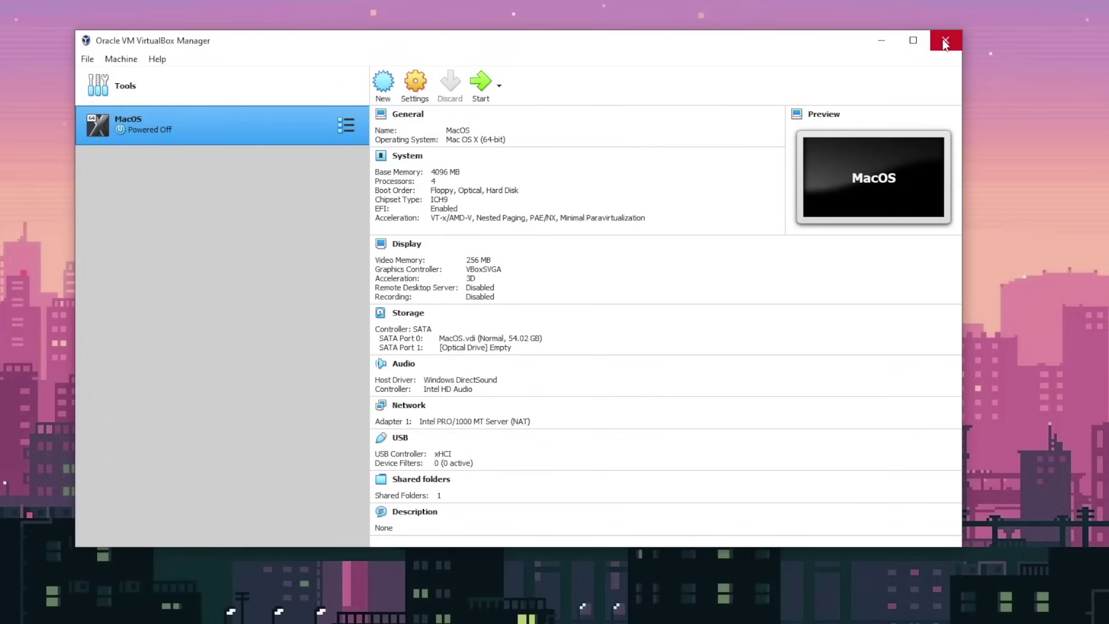
Start the MacOS machine, log in with the macOS password, and dismiss the keyboard notice
{"action": "left_click", "coordinate": [480, 82]}
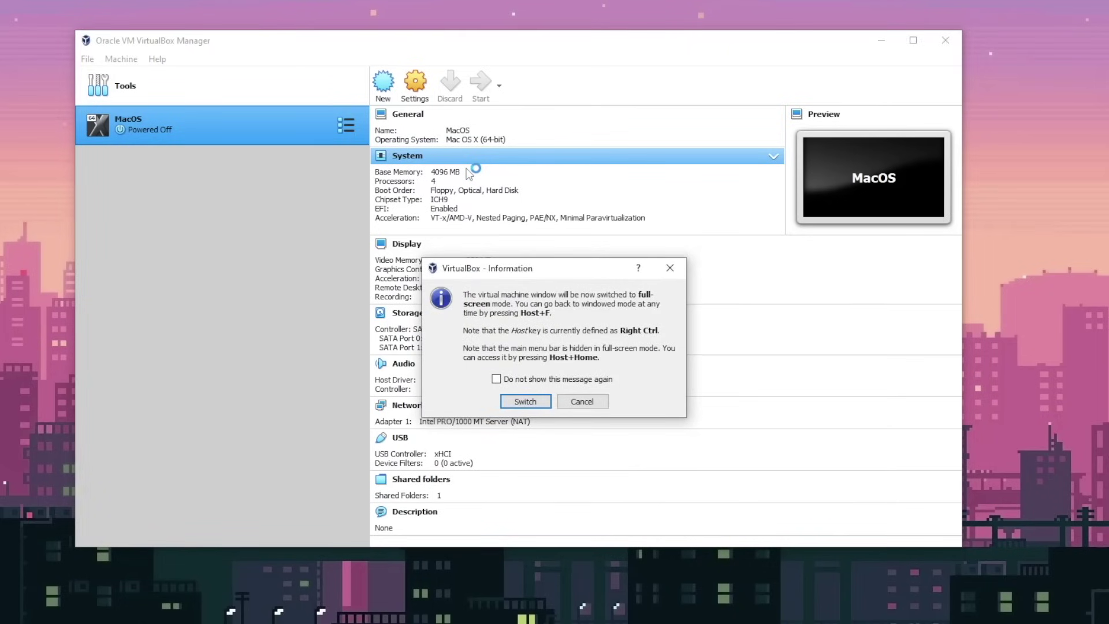
{"action": "left_click", "coordinate": [529, 403]}
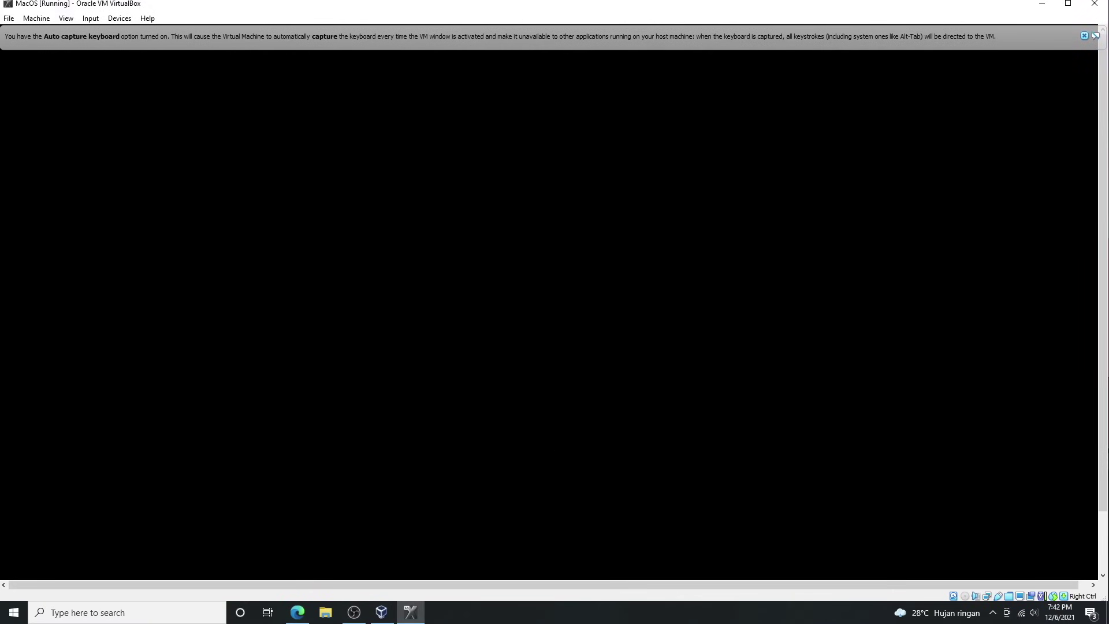
{"action": "type", "text": "*****"}
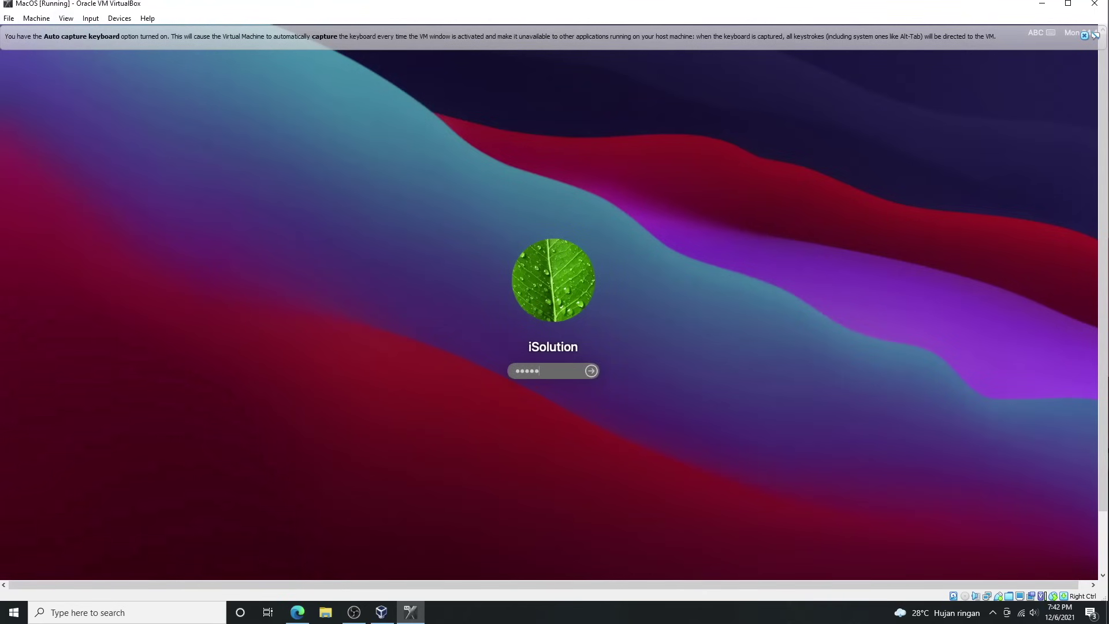
{"action": "type", "text": "***"}
{"action": "key", "text": "Return"}
{"action": "type", "text": "*********"}
{"action": "key", "text": "Return"}
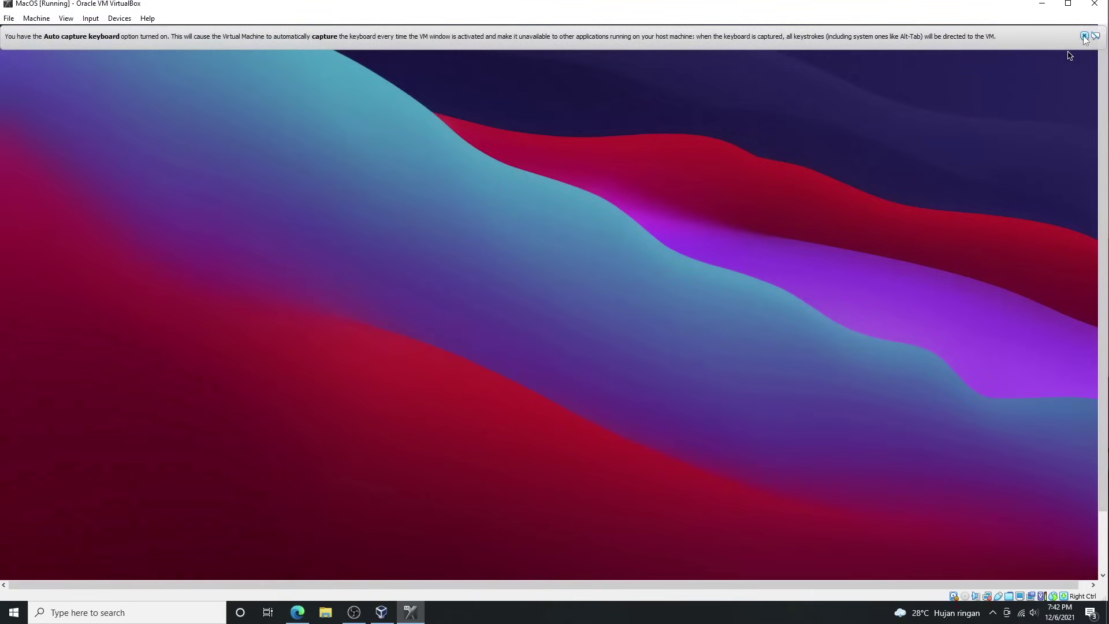
{"action": "left_click", "coordinate": [1084, 36]}
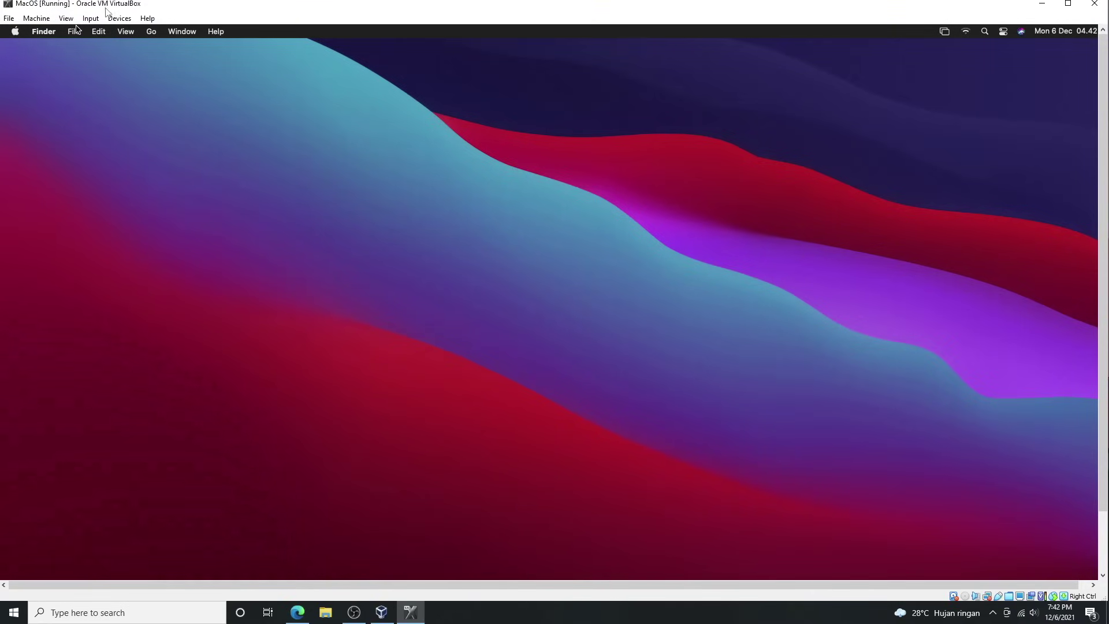
Switch the virtual machine to full-screen mode from the View menu
{"action": "left_click", "coordinate": [96, 20]}
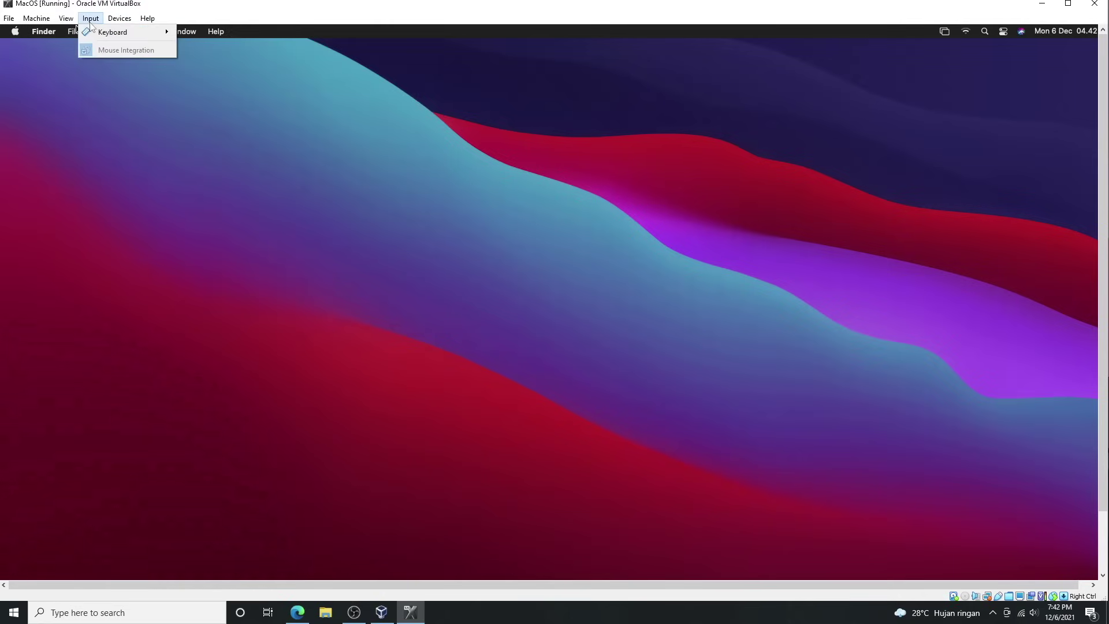
{"action": "left_click", "coordinate": [67, 30]}
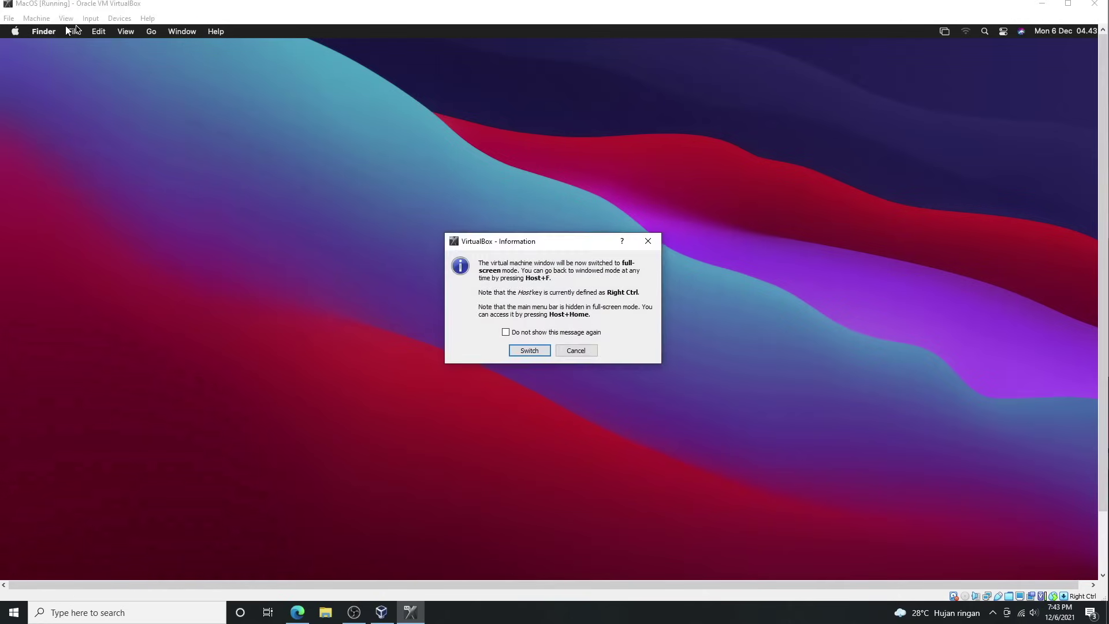
{"action": "left_click", "coordinate": [529, 350]}
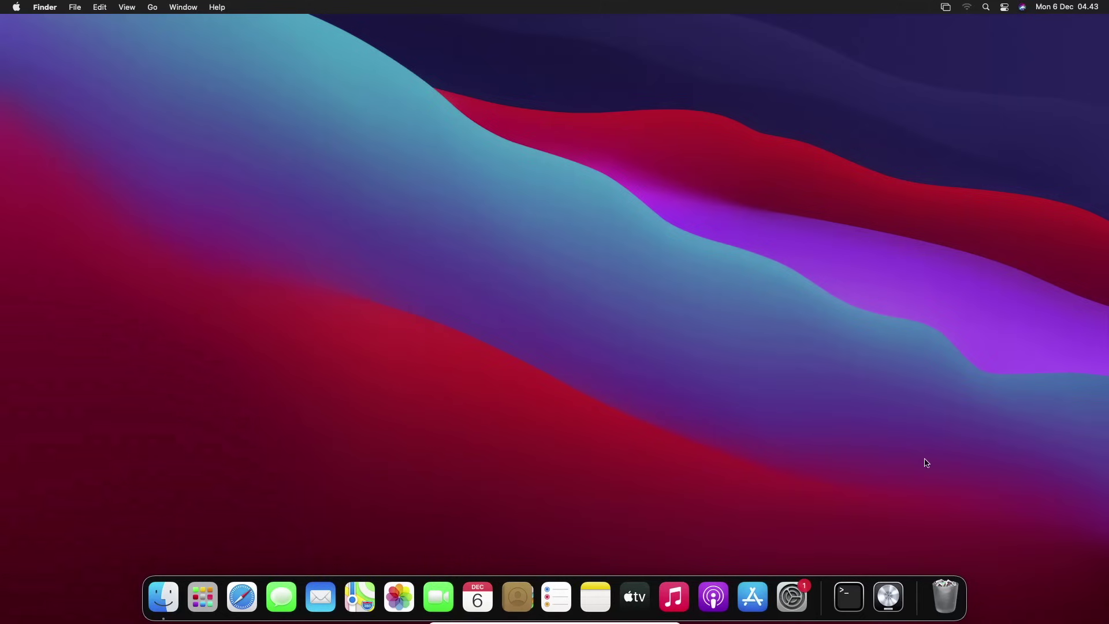
Open the App Store and search for 'garageband'
{"action": "left_click", "coordinate": [753, 595]}
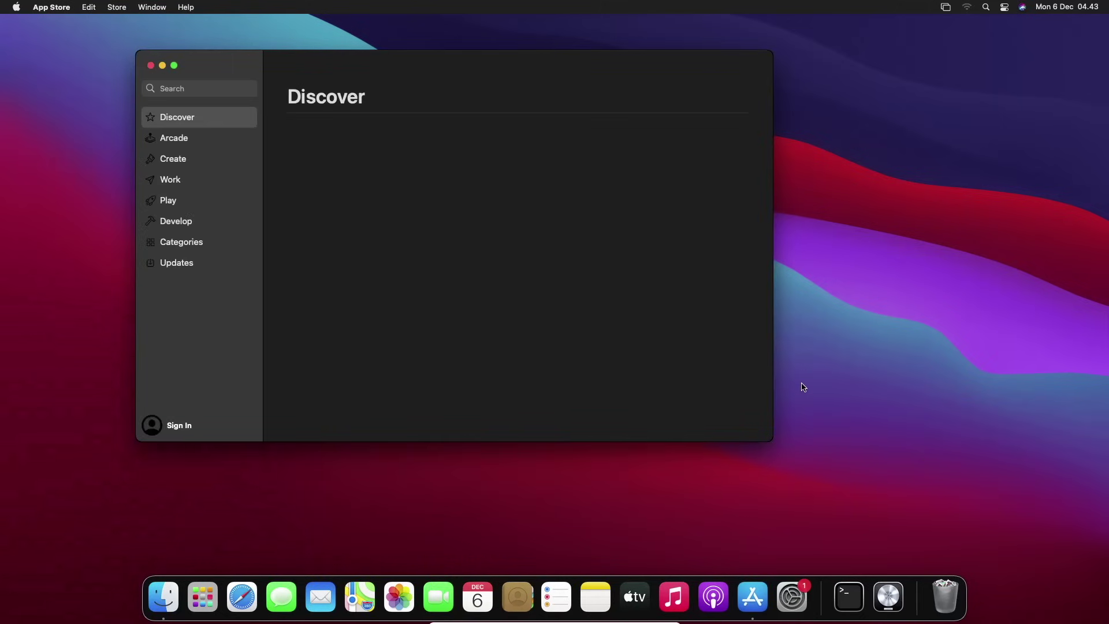
{"action": "left_click_drag", "start_coordinate": [508, 60], "coordinate": [571, 71]}
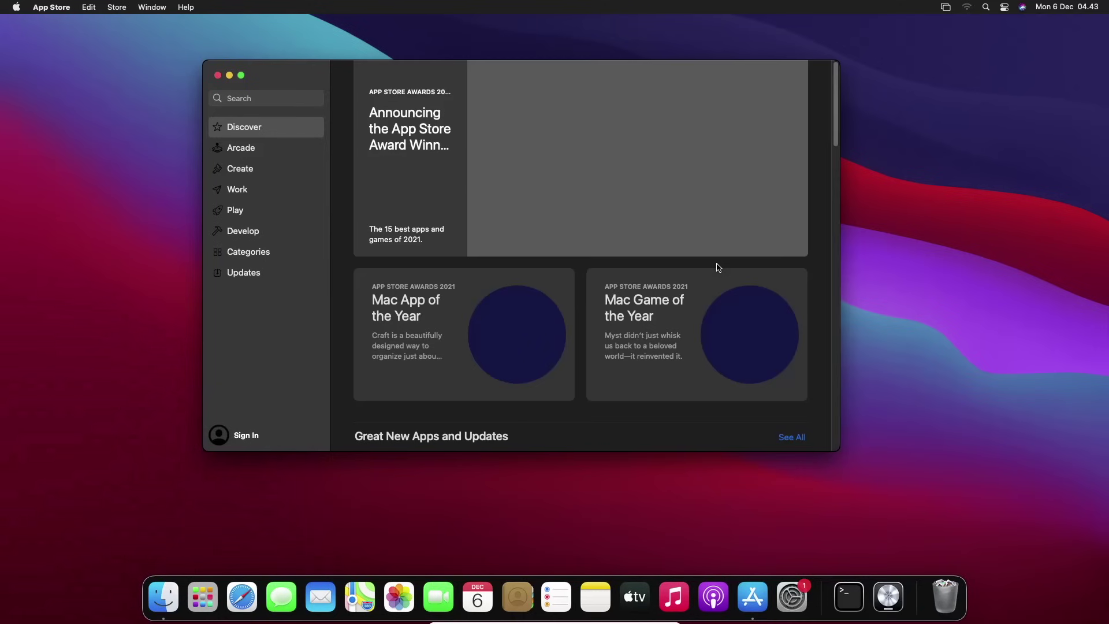
{"action": "left_click", "coordinate": [284, 93]}
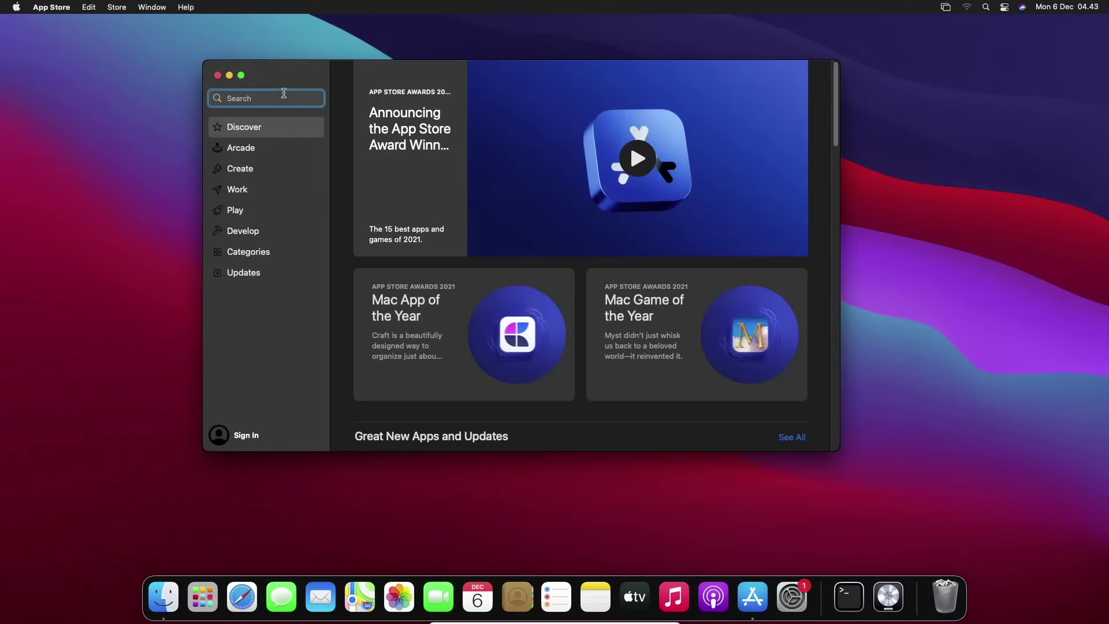
{"action": "type", "text": "garageband"}
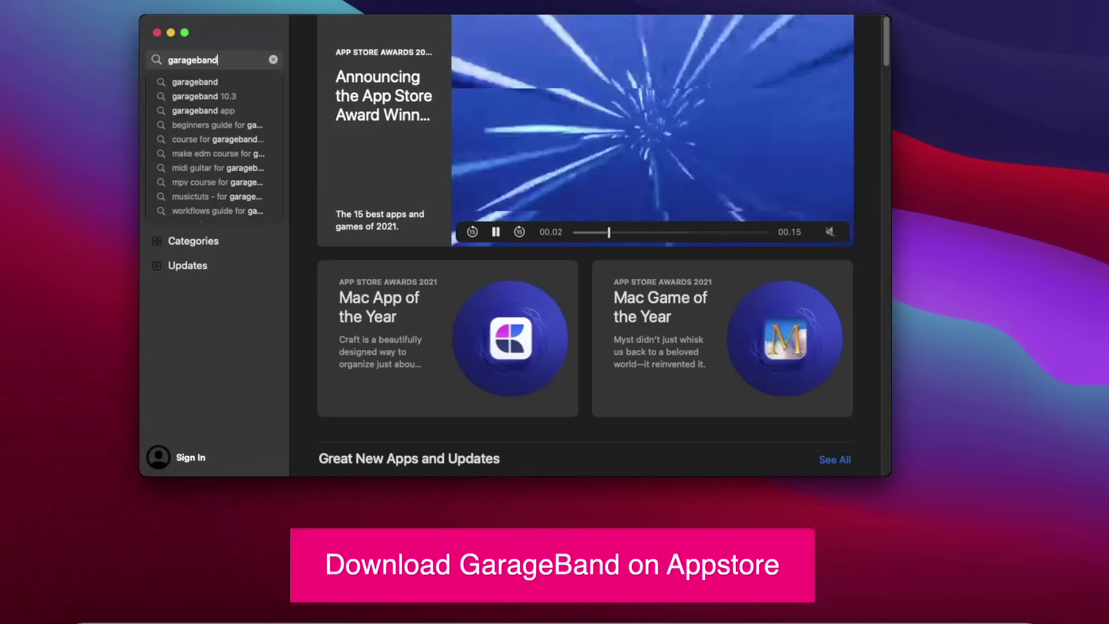
{"action": "key", "text": "Return"}
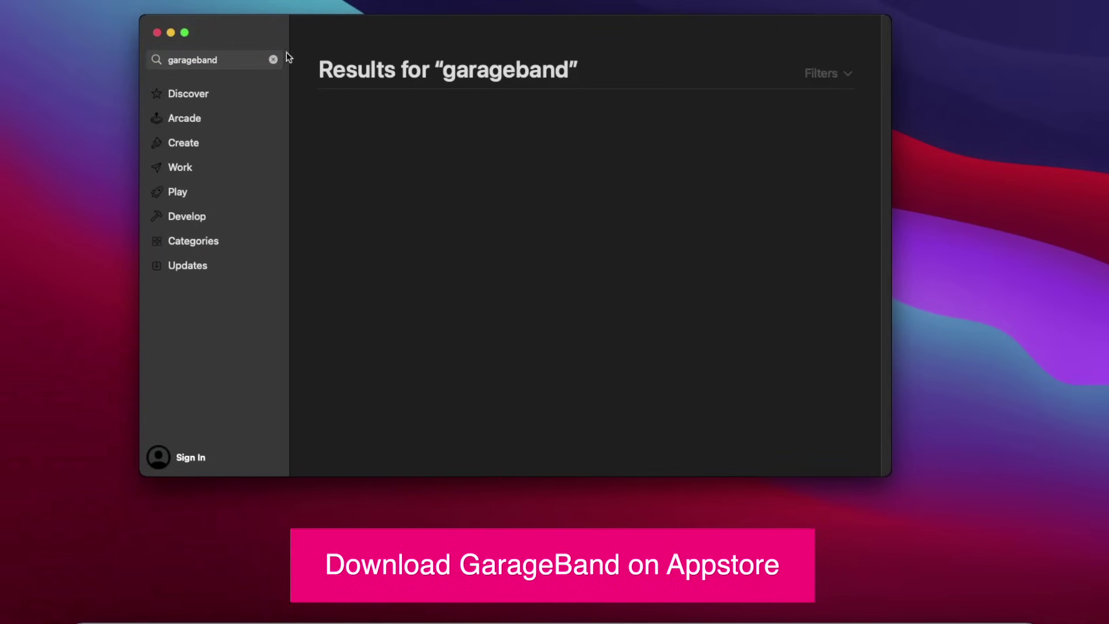
Get and install GarageBand, signing in with the Apple ID e-mail and password
{"action": "left_click", "coordinate": [542, 137]}
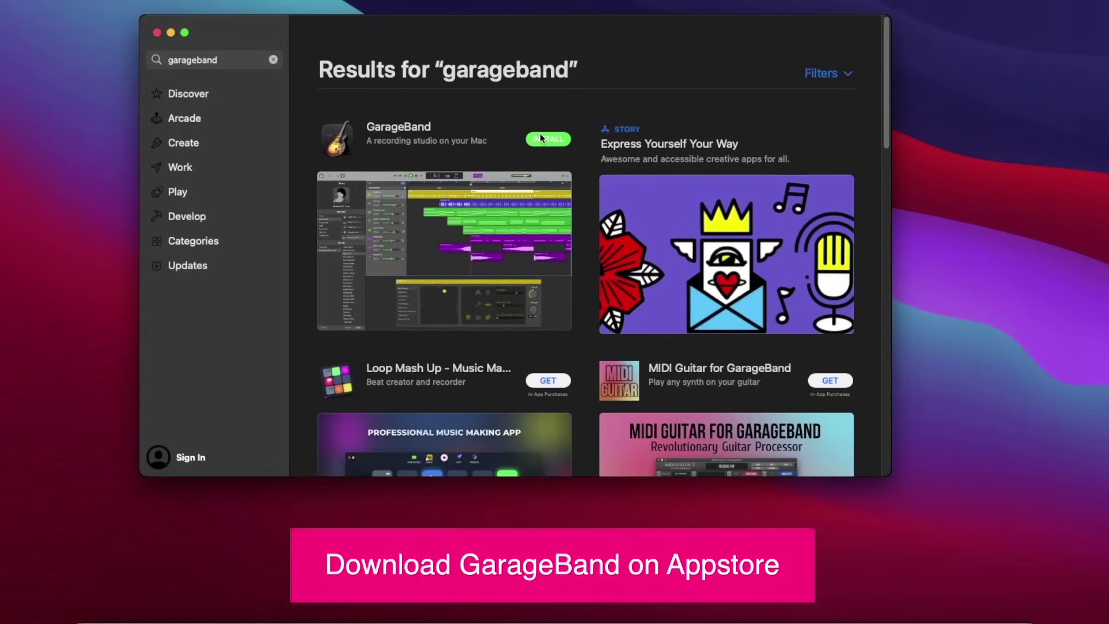
{"action": "left_click", "coordinate": [542, 139]}
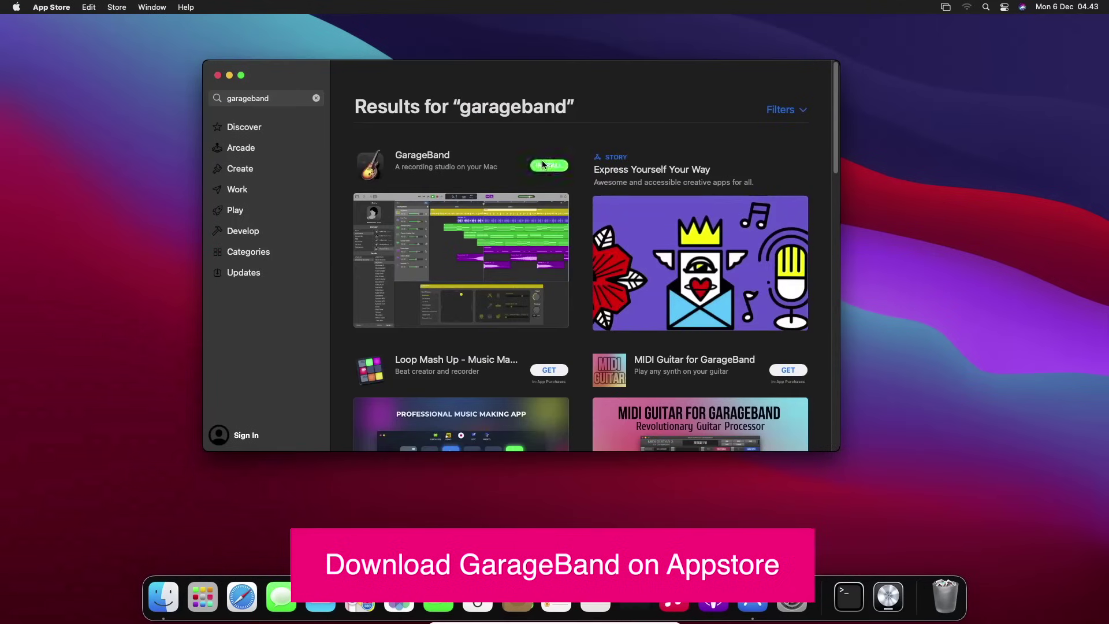
{"action": "left_click", "coordinate": [543, 165]}
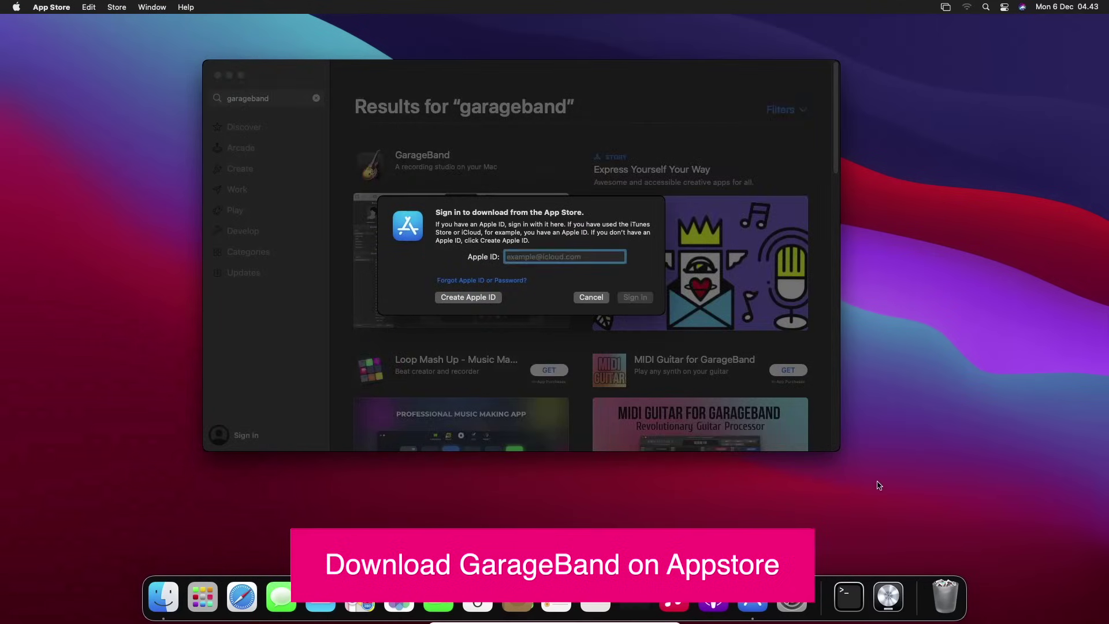
{"action": "key", "text": "Tab"}
{"action": "type", "text": "*********"}
{"action": "key", "text": "Return"}
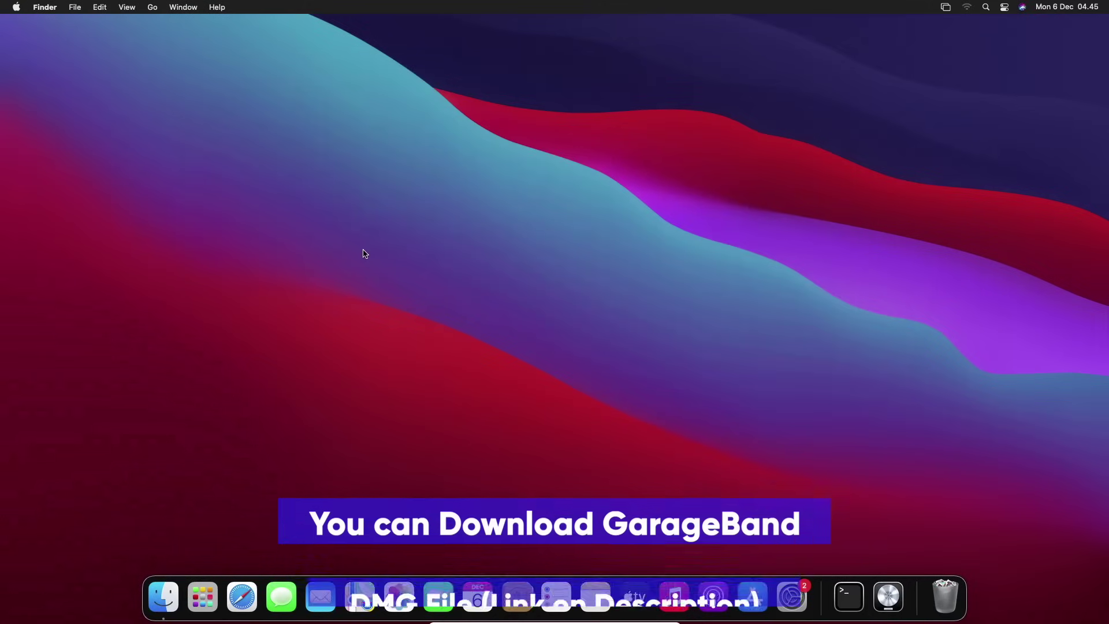
In Finder, go to Downloads and open the GarageBand disk image
{"action": "left_click", "coordinate": [163, 596]}
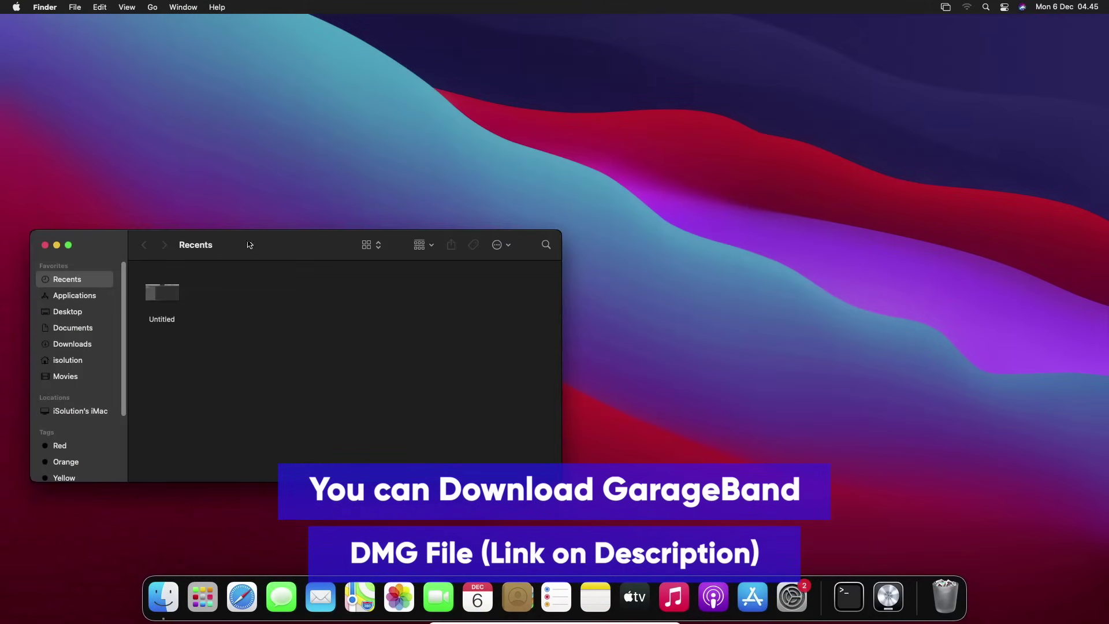
{"action": "left_click_drag", "start_coordinate": [250, 244], "coordinate": [370, 212]}
{"action": "left_click", "coordinate": [209, 329]}
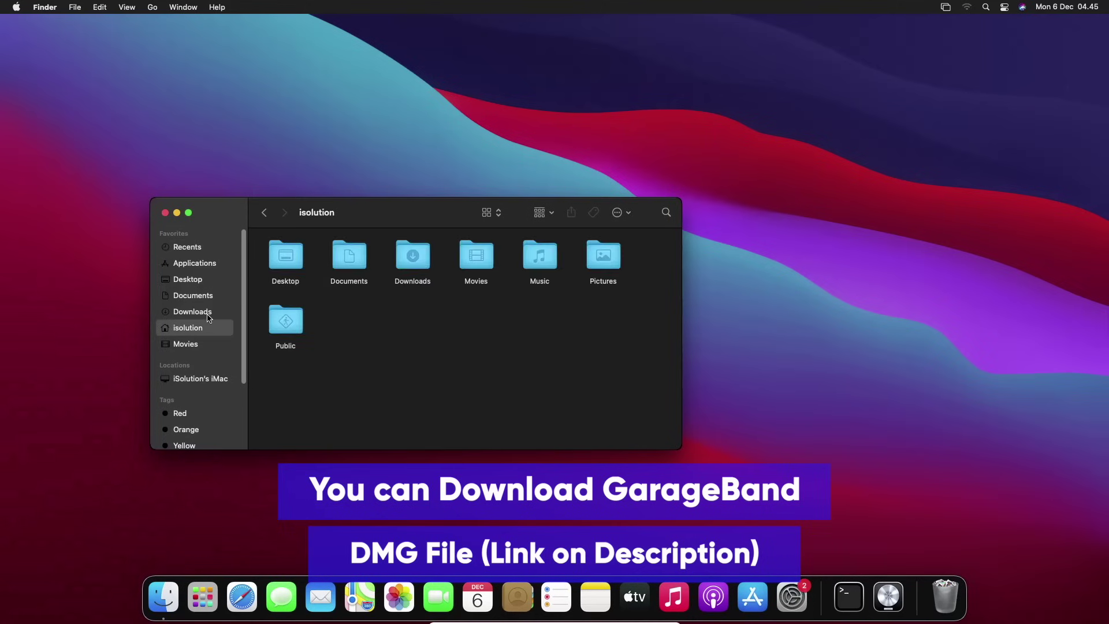
{"action": "left_click", "coordinate": [208, 314]}
{"action": "left_click", "coordinate": [399, 257]}
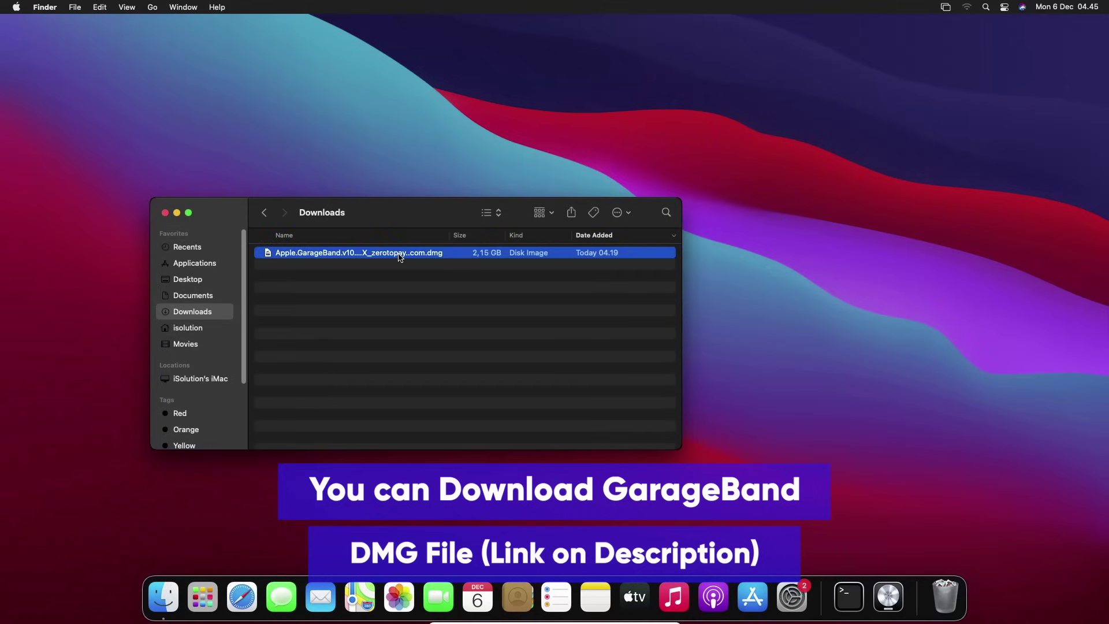
{"action": "double_click", "coordinate": [400, 255]}
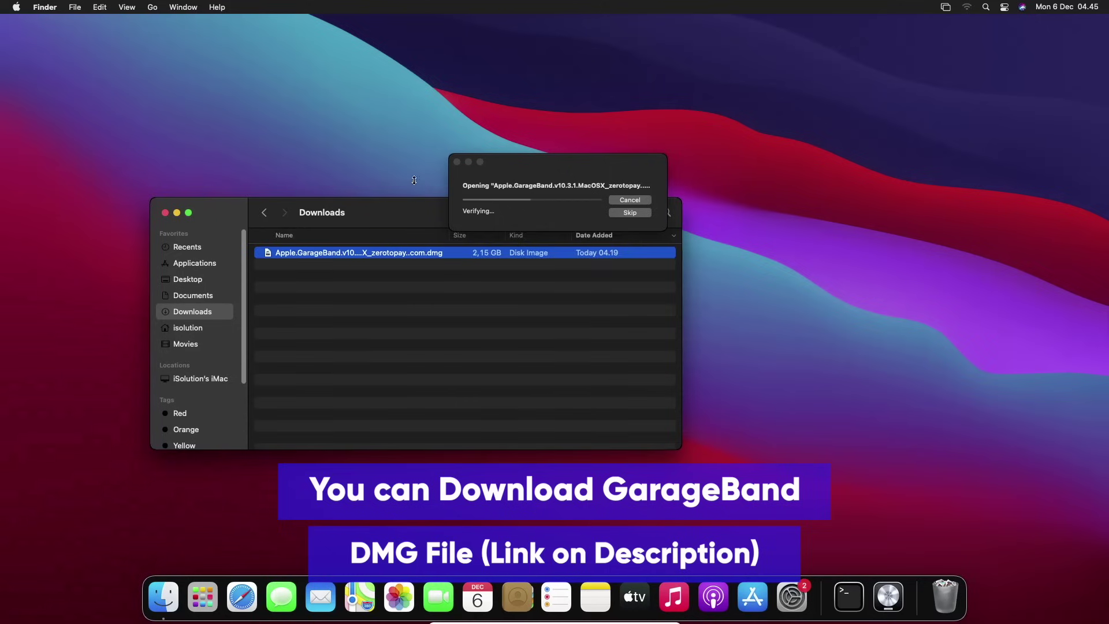
Copy GarageBand into Applications, then close the installer and Downloads windows
{"action": "left_click_drag", "start_coordinate": [414, 180], "coordinate": [411, 139]}
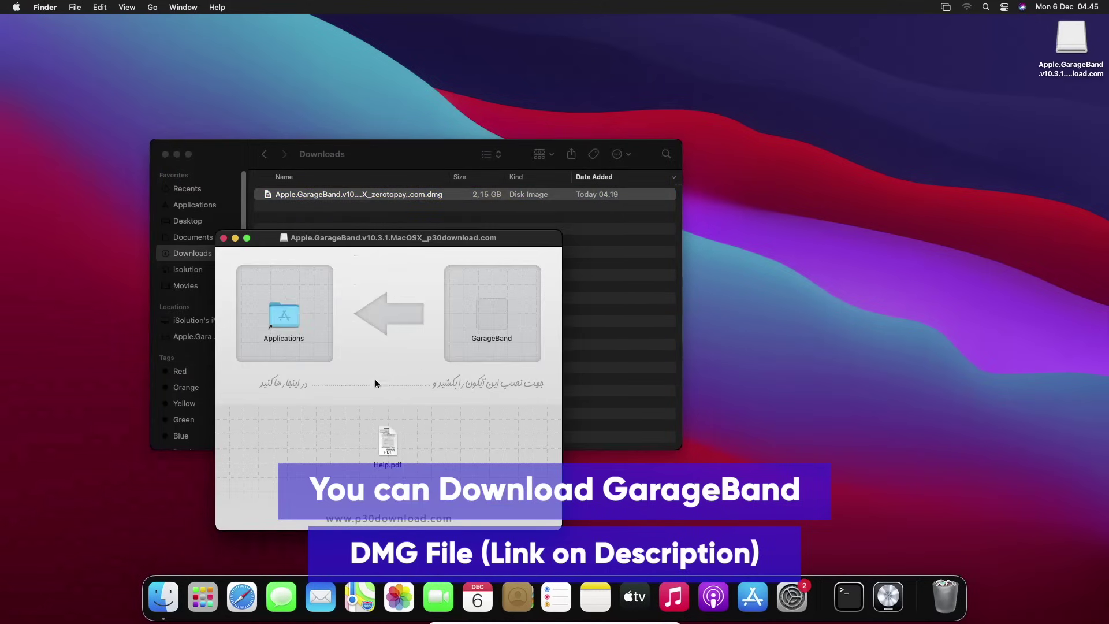
{"action": "left_click_drag", "start_coordinate": [488, 315], "coordinate": [282, 321]}
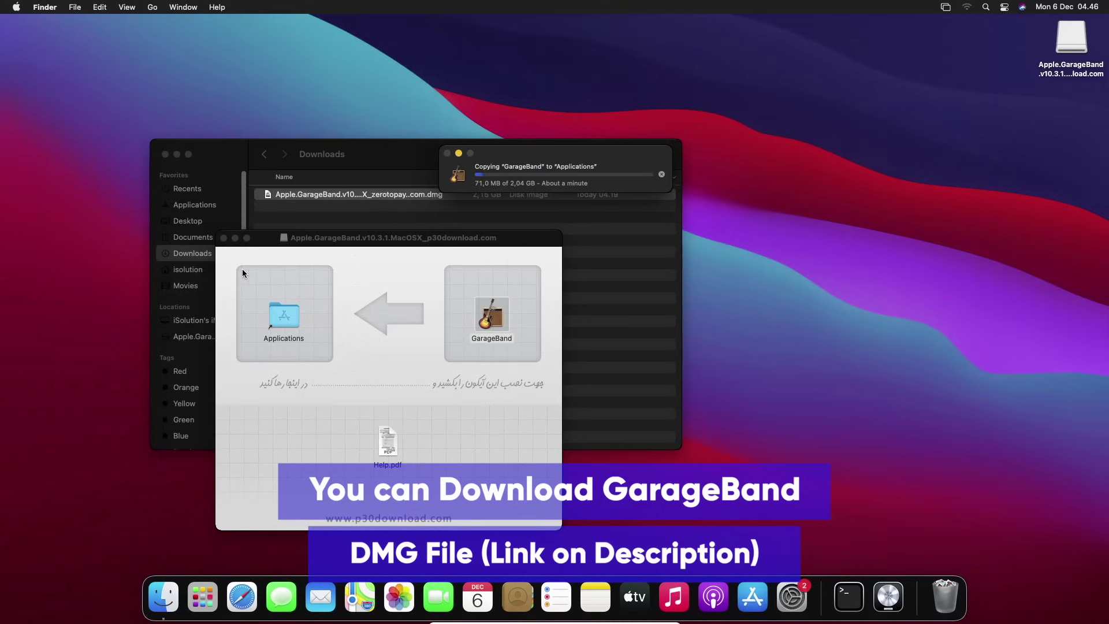
{"action": "left_click", "coordinate": [224, 237]}
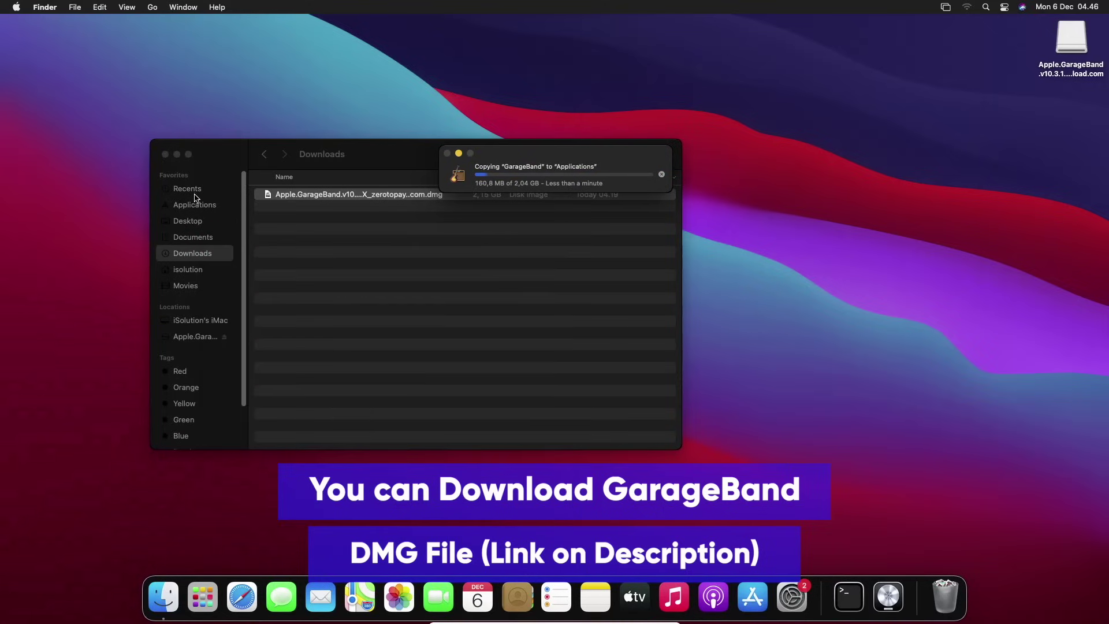
{"action": "left_click", "coordinate": [165, 155]}
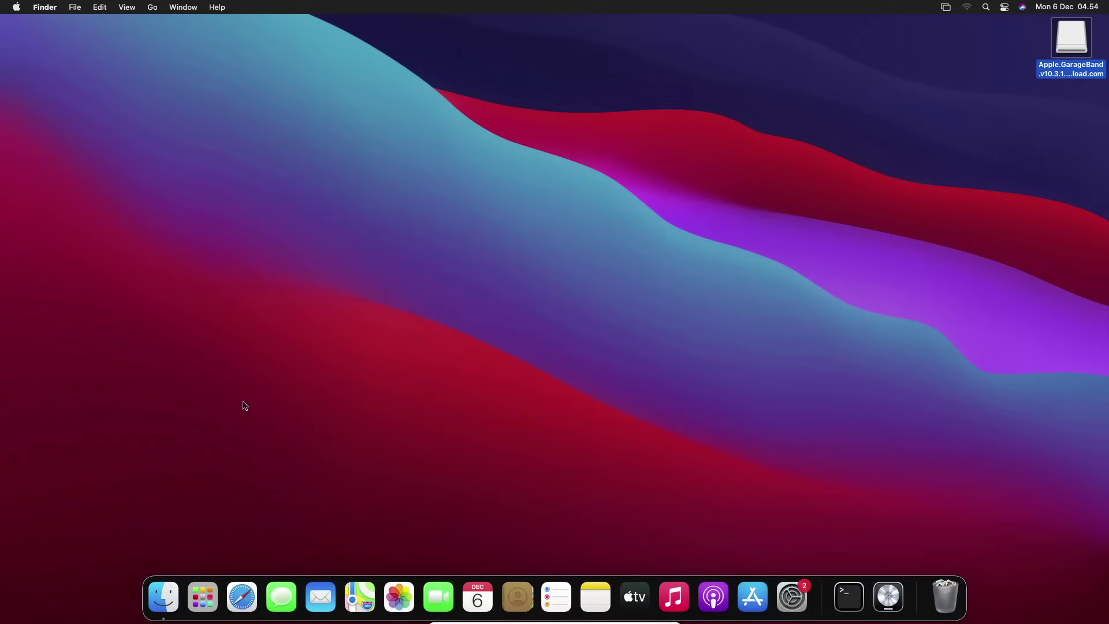
Launch GarageBand from Launchpad and approve the downloaded-from-the-internet security prompt
{"action": "left_click", "coordinate": [346, 199]}
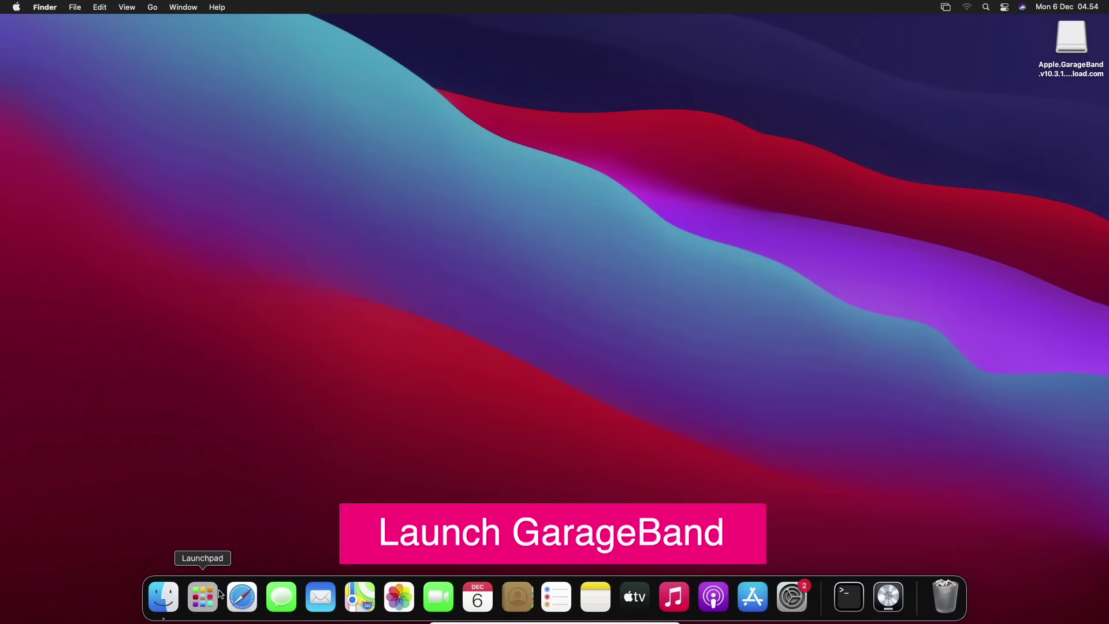
{"action": "left_click", "coordinate": [209, 606]}
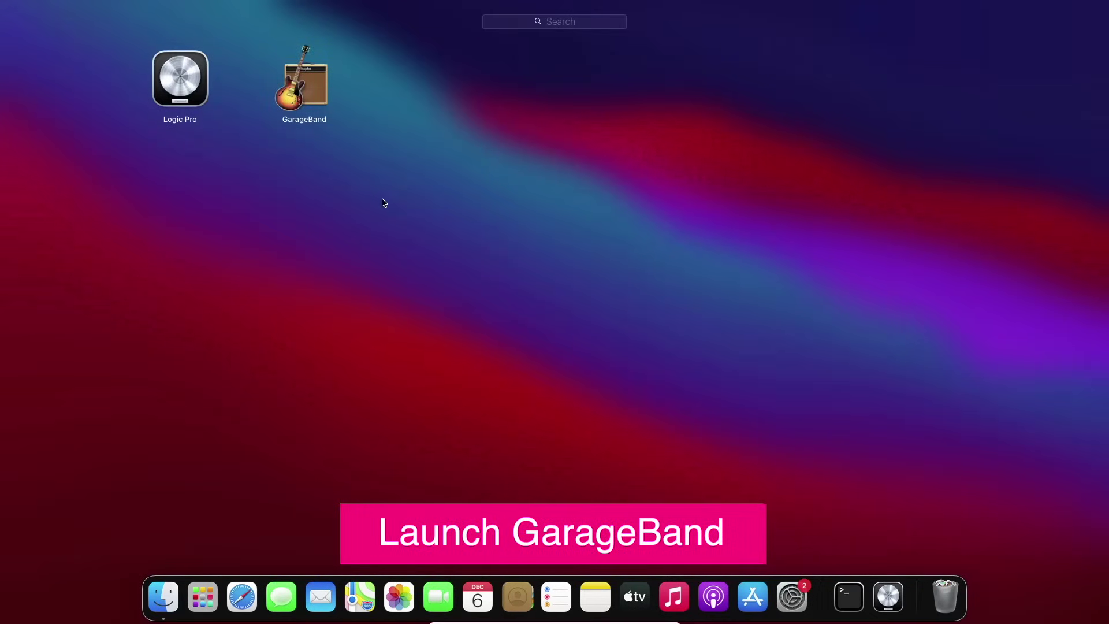
{"action": "left_click", "coordinate": [321, 87]}
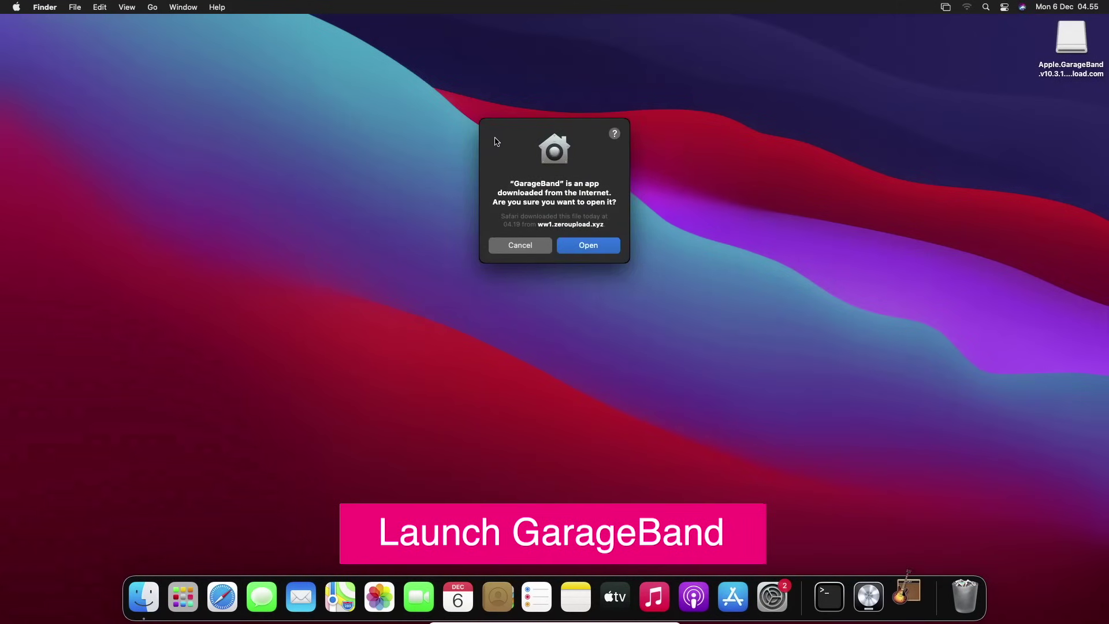
{"action": "left_click", "coordinate": [587, 245]}
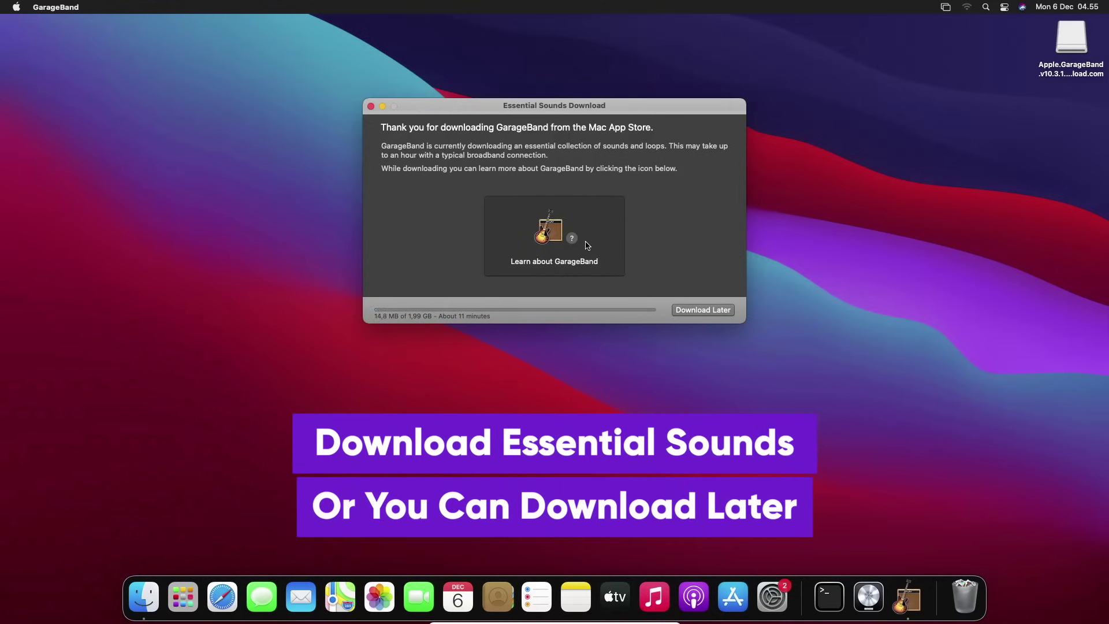
Postpone the essential sounds download, continue into GarageBand, and allow microphone access
{"action": "left_click", "coordinate": [715, 311]}
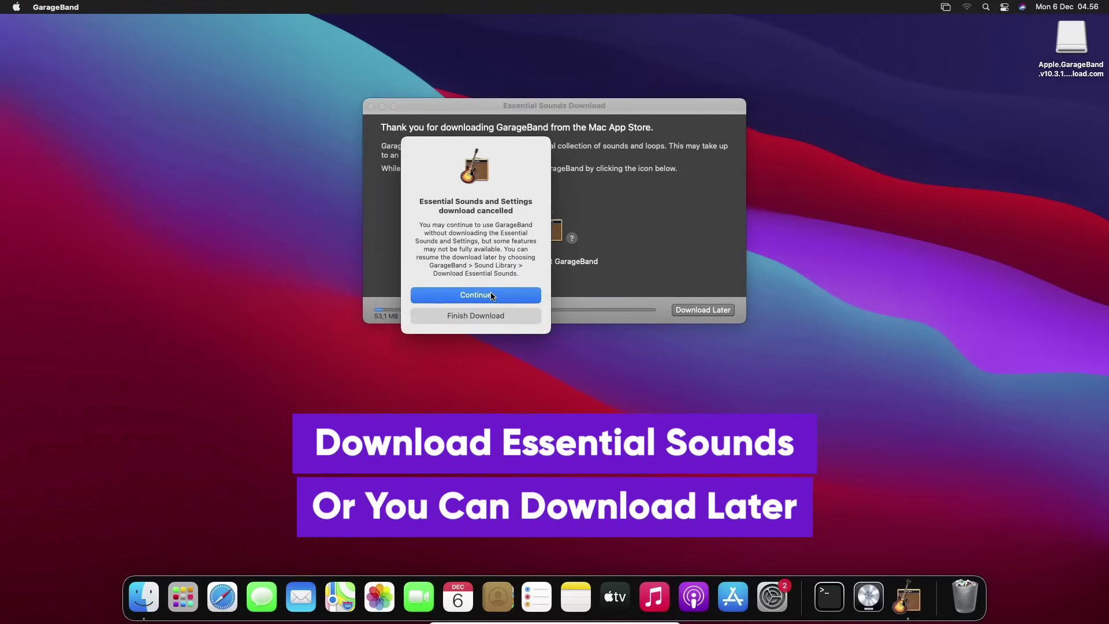
{"action": "left_click", "coordinate": [486, 315]}
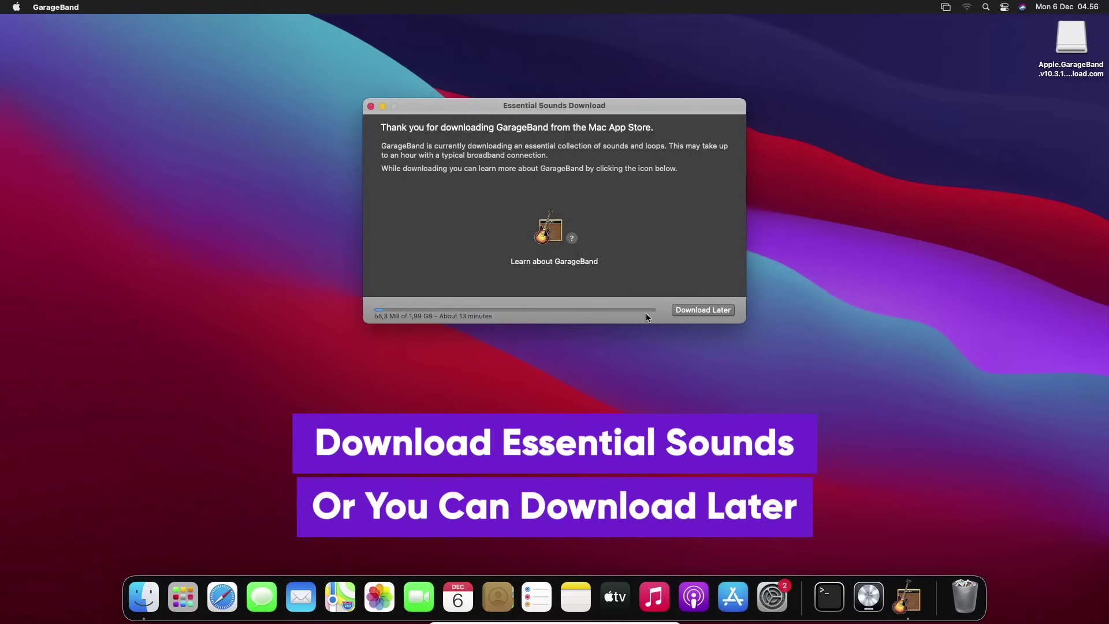
{"action": "left_click", "coordinate": [715, 310]}
{"action": "left_click", "coordinate": [523, 297]}
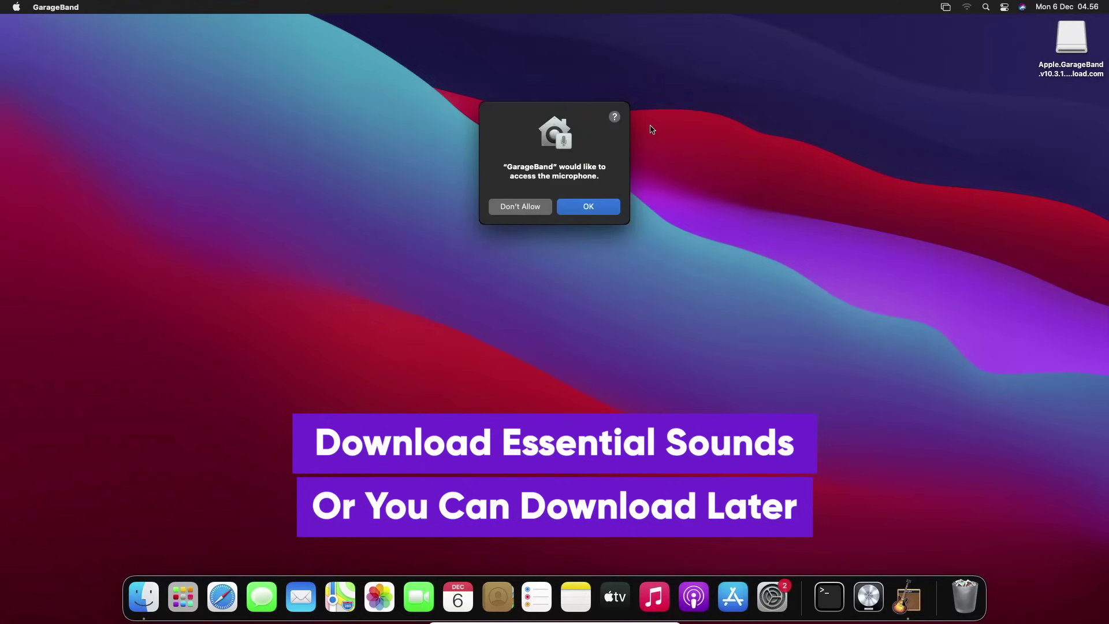
{"action": "left_click", "coordinate": [597, 205]}
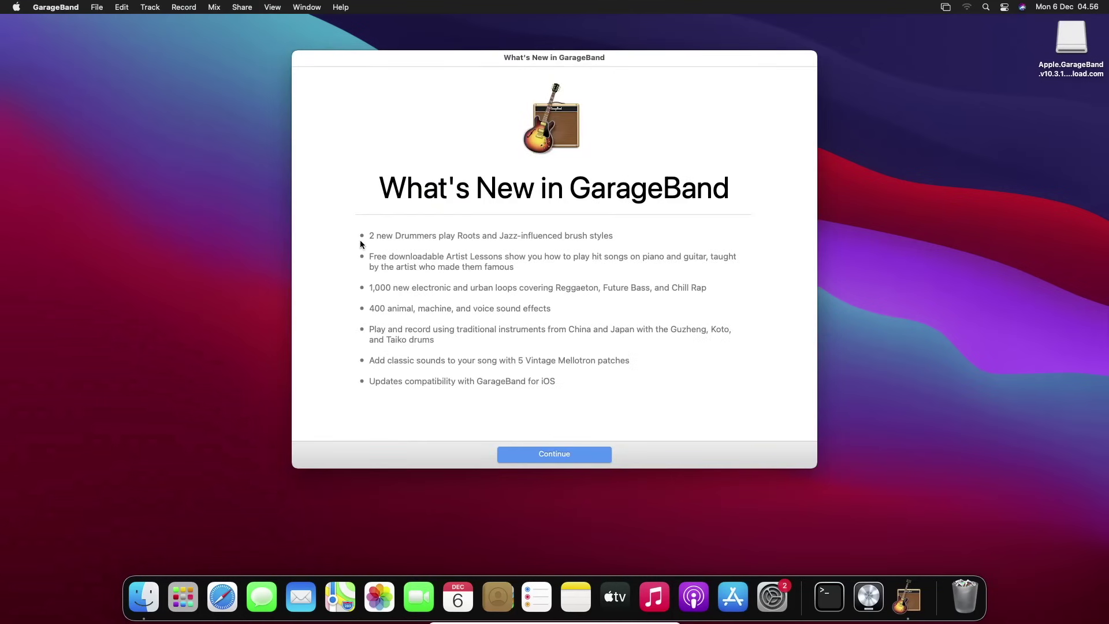
Highlight the drummer, Artist Lessons and sound effects lines in What's New
{"action": "left_click_drag", "start_coordinate": [369, 235], "coordinate": [572, 241]}
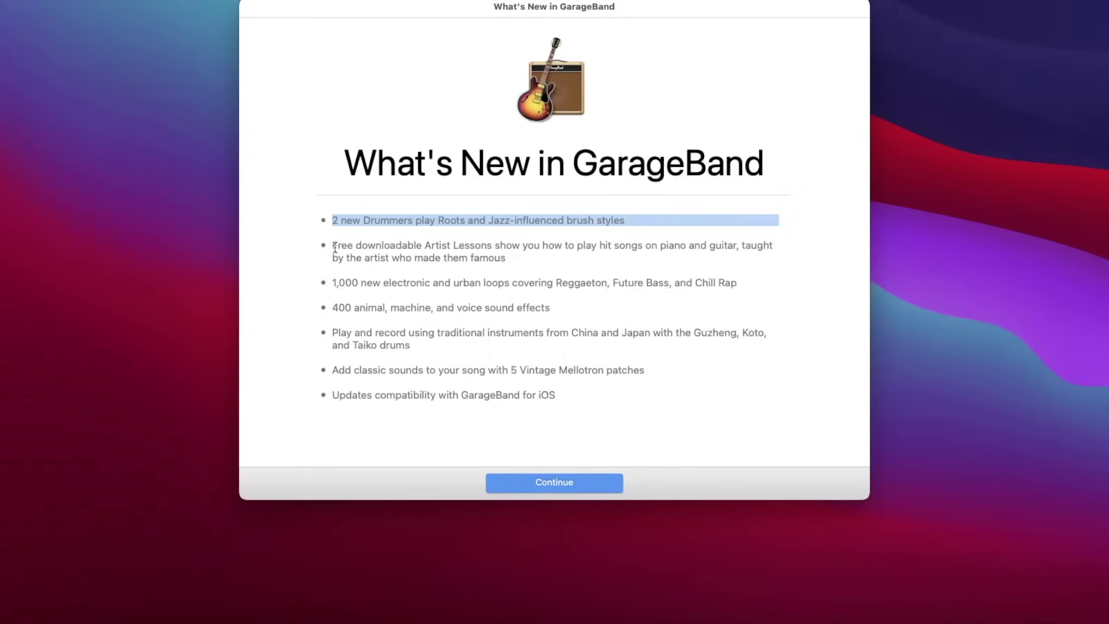
{"action": "left_click_drag", "start_coordinate": [335, 247], "coordinate": [514, 260]}
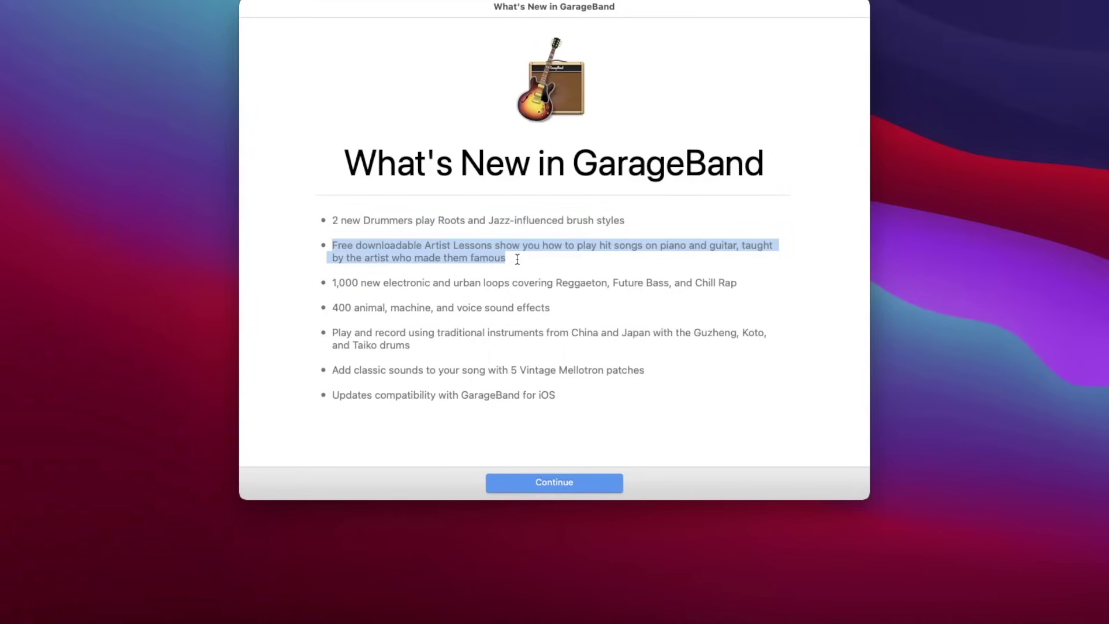
{"action": "left_click", "coordinate": [523, 278]}
{"action": "left_click_drag", "start_coordinate": [349, 283], "coordinate": [608, 271]}
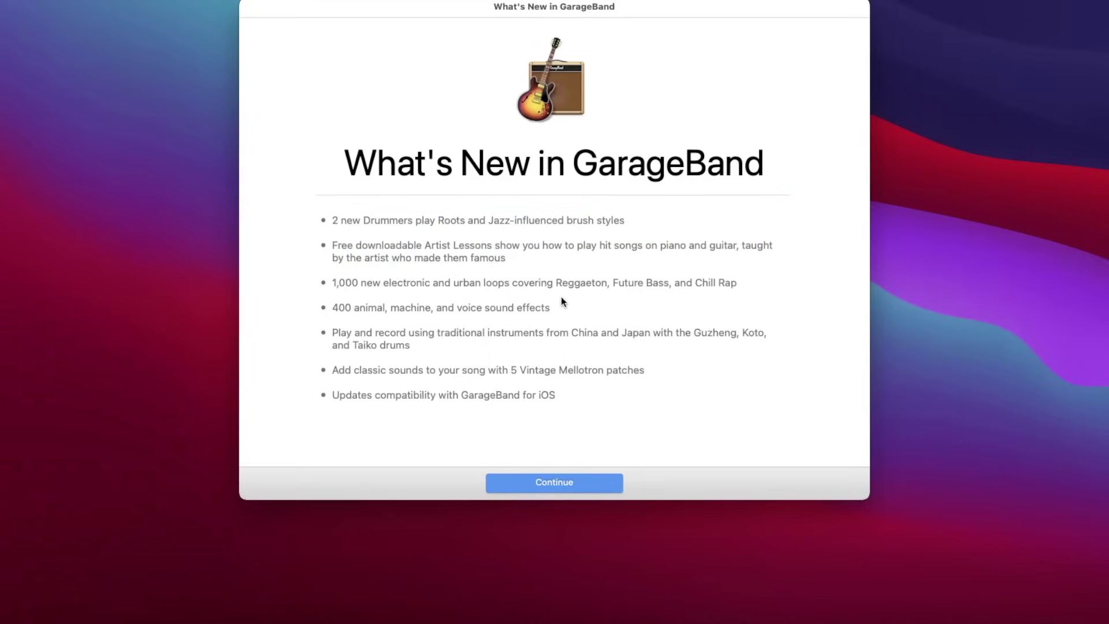
{"action": "left_click_drag", "start_coordinate": [352, 307], "coordinate": [412, 327]}
{"action": "left_click", "coordinate": [489, 411]}
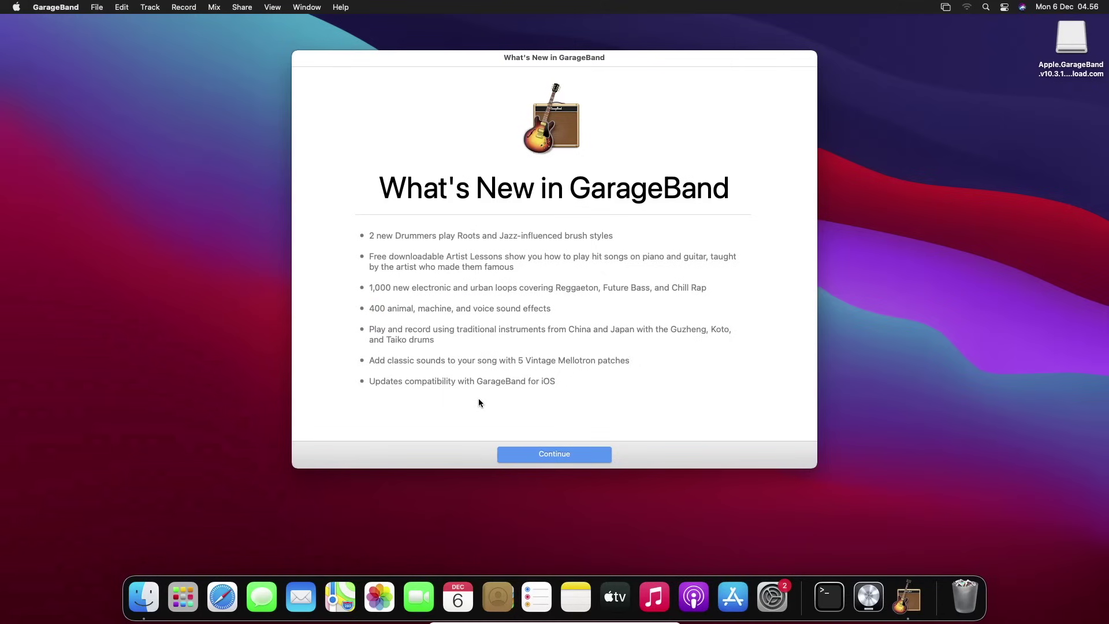
{"action": "left_click_drag", "start_coordinate": [433, 395], "coordinate": [526, 384]}
{"action": "left_click", "coordinate": [550, 423]}
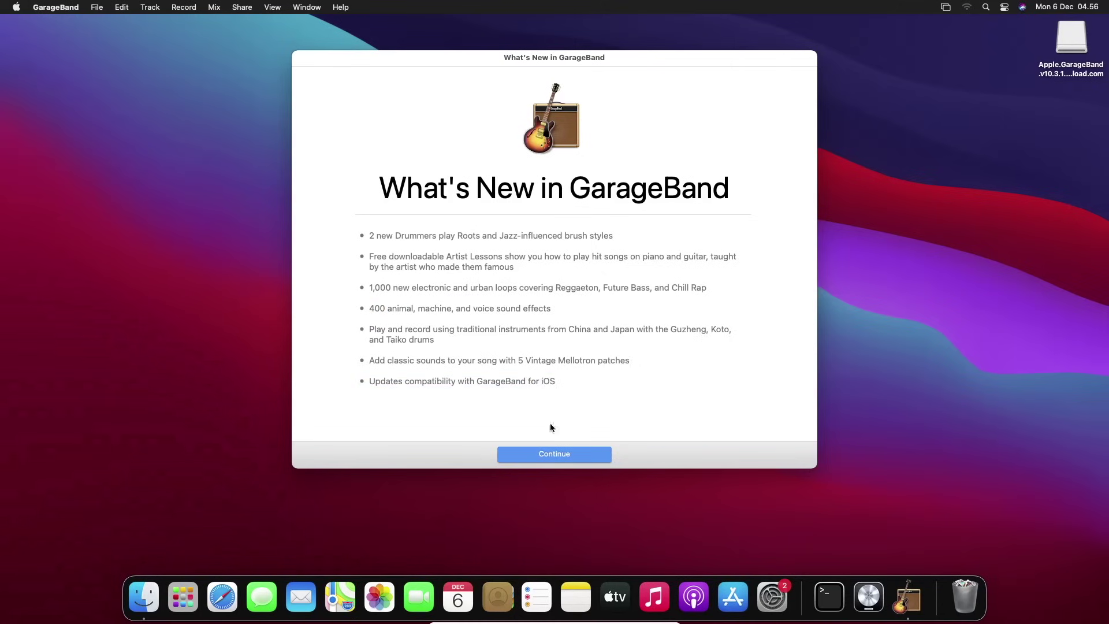
Close What's New, browse Learn to Play, Lesson Store and Recent, then return to New Project
{"action": "left_click", "coordinate": [529, 456]}
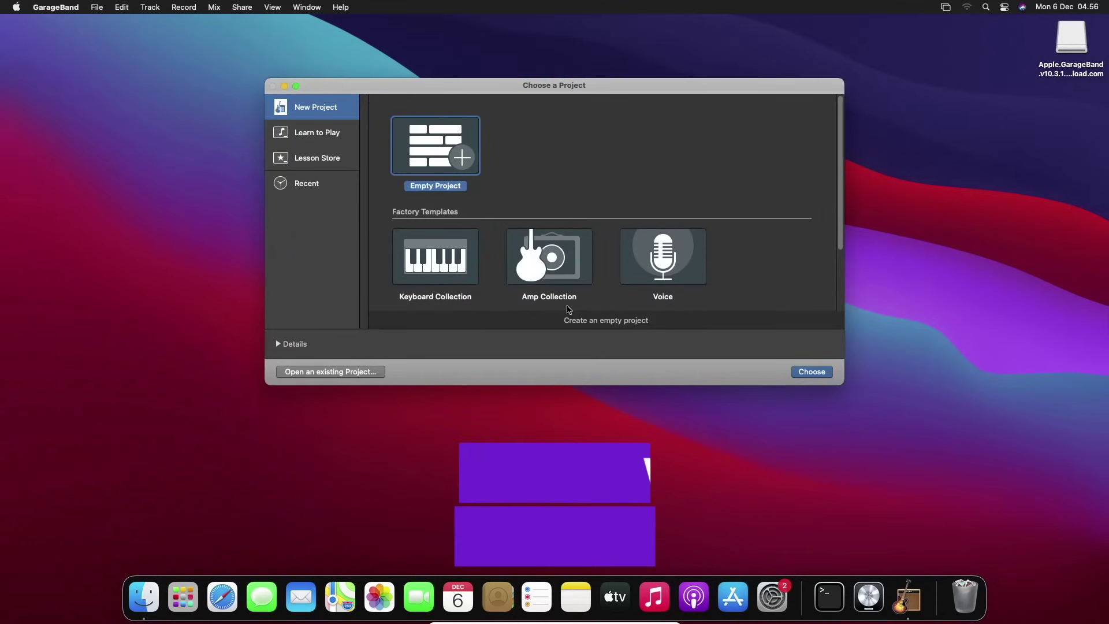
{"action": "left_click", "coordinate": [296, 136]}
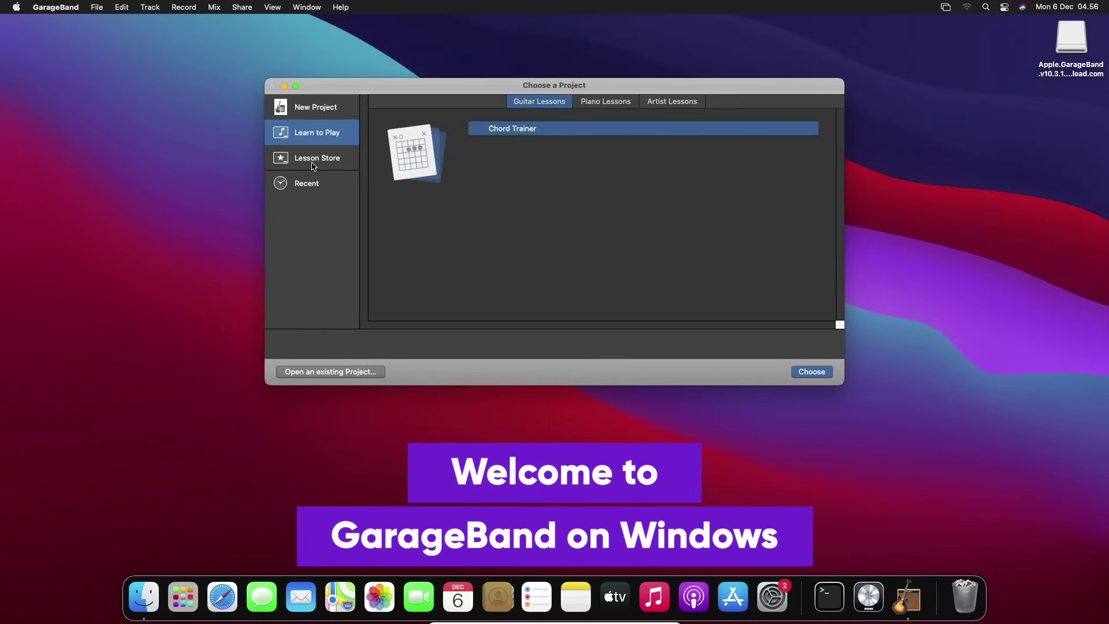
{"action": "left_click", "coordinate": [312, 165]}
{"action": "left_click", "coordinate": [310, 188]}
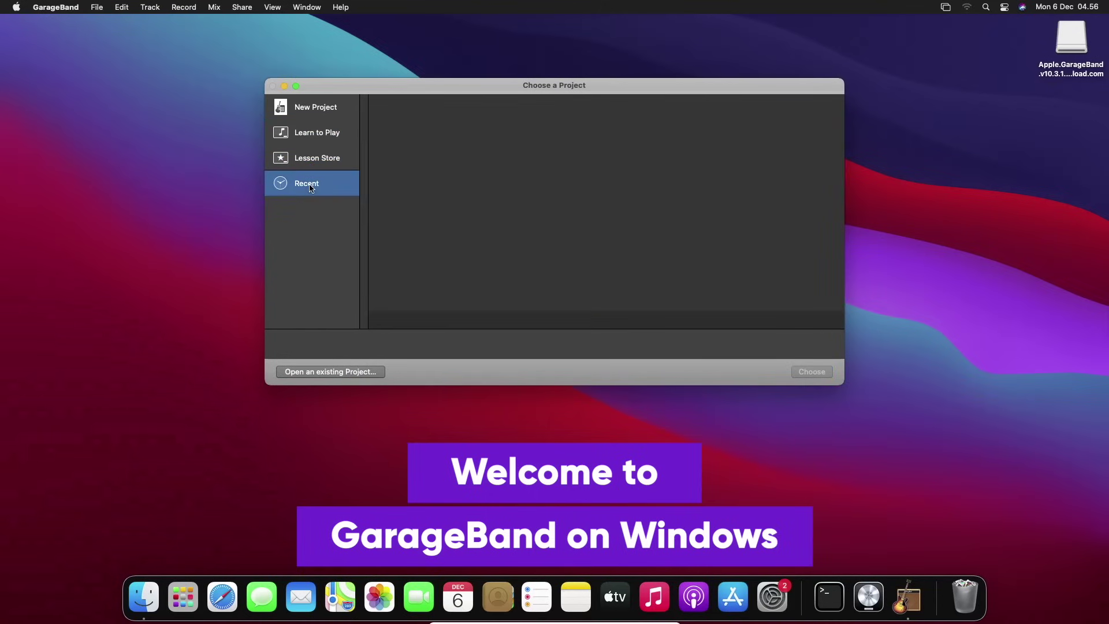
{"action": "left_click", "coordinate": [333, 116]}
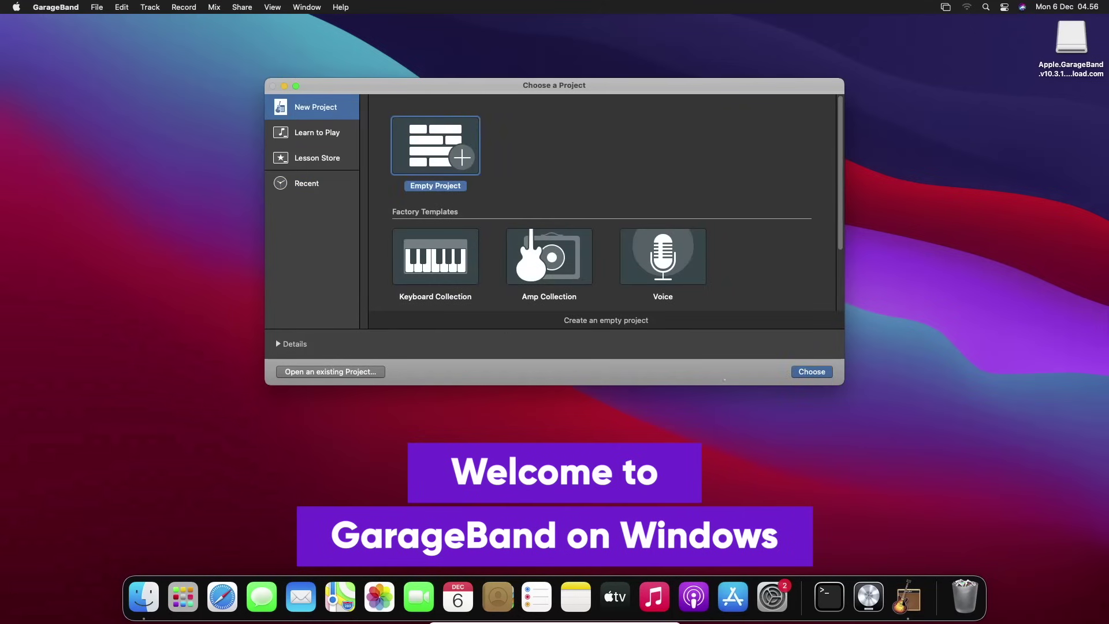
Enlarge the project chooser and click through Keyboard Collection and Amp Collection to Voice
{"action": "left_click_drag", "start_coordinate": [840, 384], "coordinate": [945, 513]}
{"action": "left_click", "coordinate": [422, 273]}
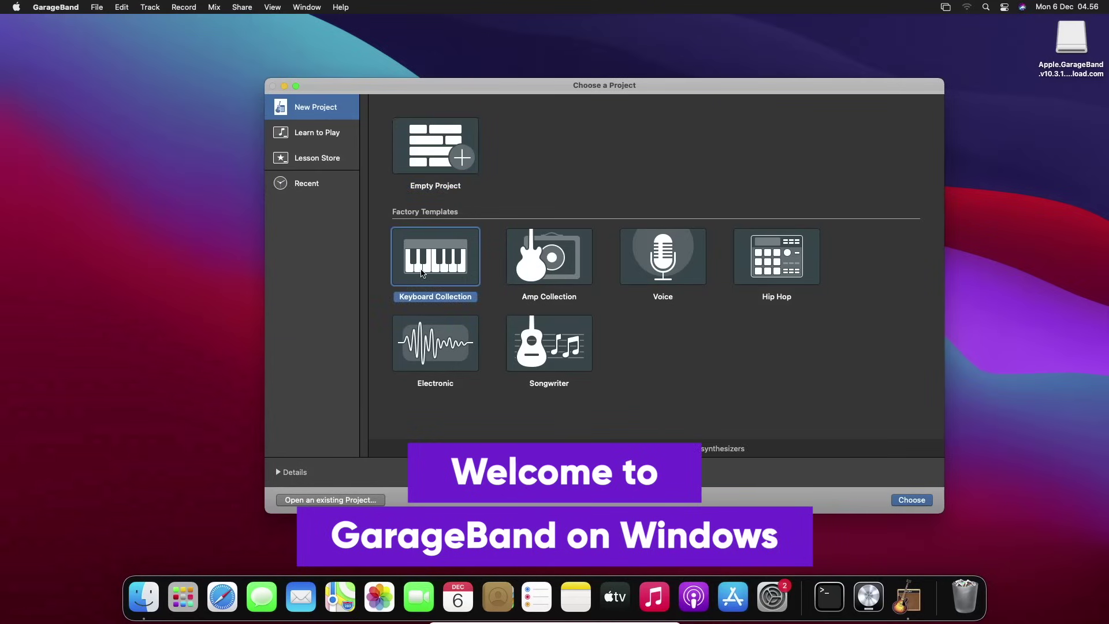
{"action": "left_click", "coordinate": [542, 258]}
{"action": "left_click", "coordinate": [667, 257]}
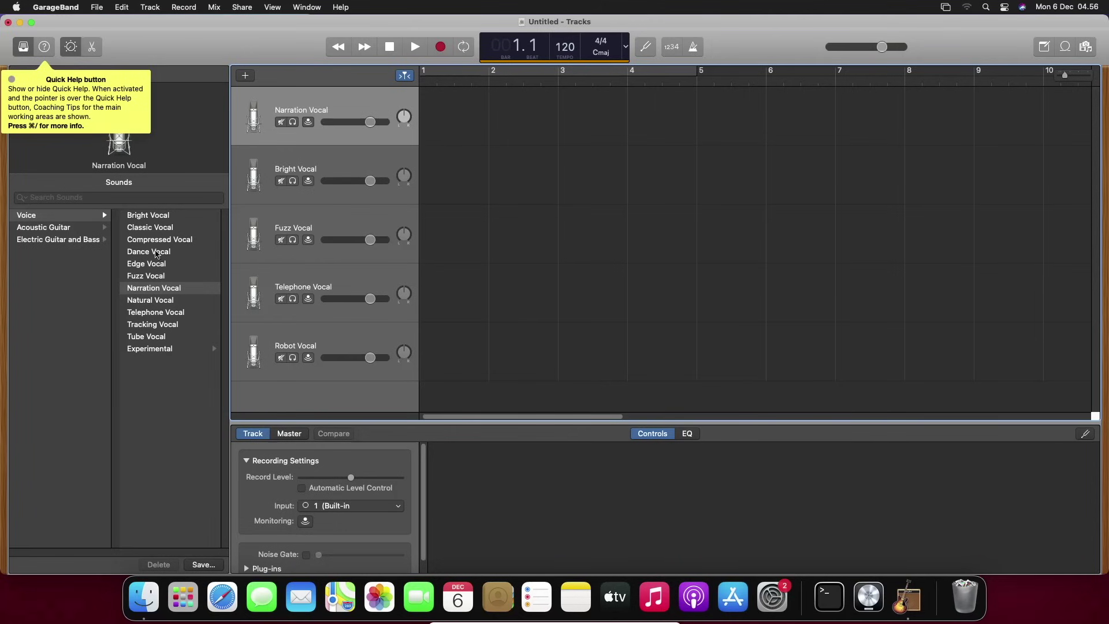
Try Bright, Classic, Compressed and Dance Vocal, settle on Fuzz Vocal, then choose File > New
{"action": "left_click", "coordinate": [162, 218]}
{"action": "left_click", "coordinate": [155, 230]}
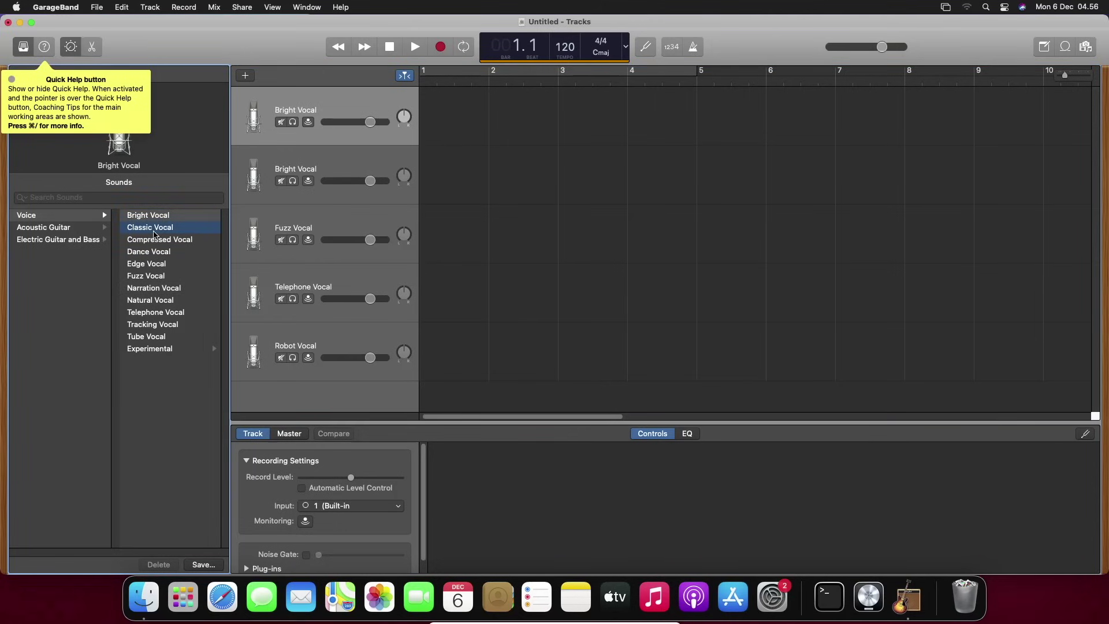
{"action": "left_click", "coordinate": [156, 242]}
{"action": "left_click", "coordinate": [154, 253]}
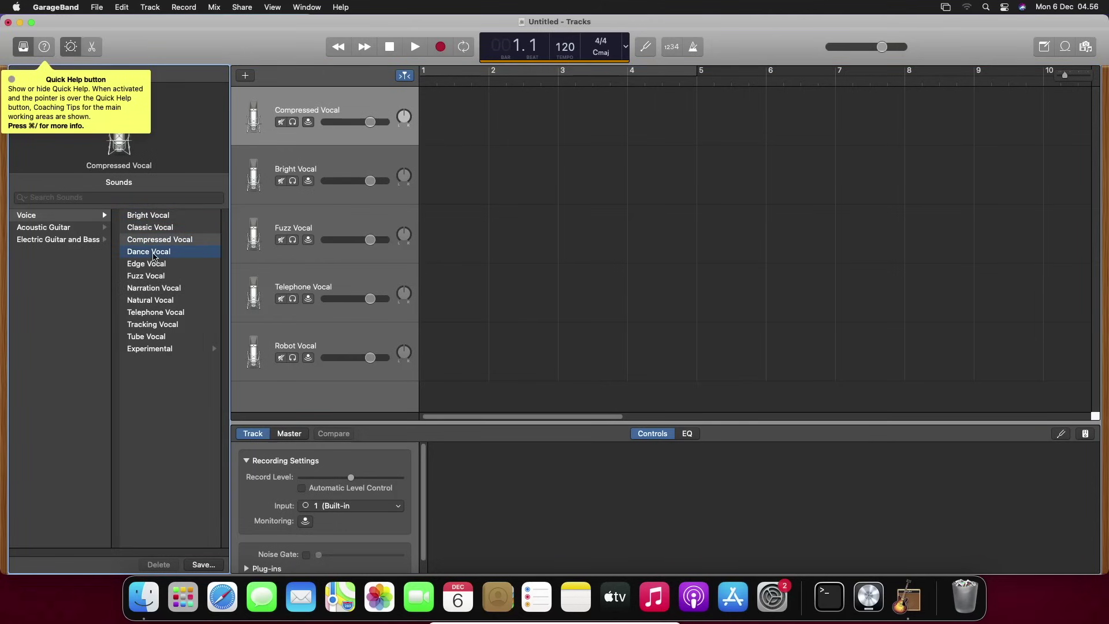
{"action": "left_click", "coordinate": [146, 277]}
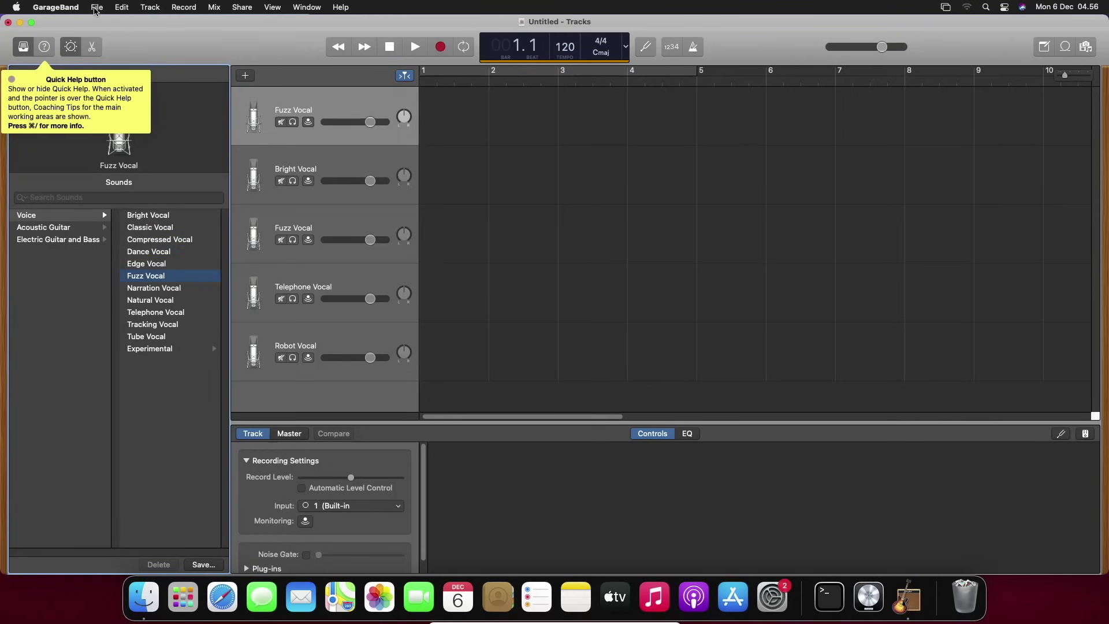
{"action": "left_click", "coordinate": [96, 8]}
{"action": "left_click", "coordinate": [93, 27]}
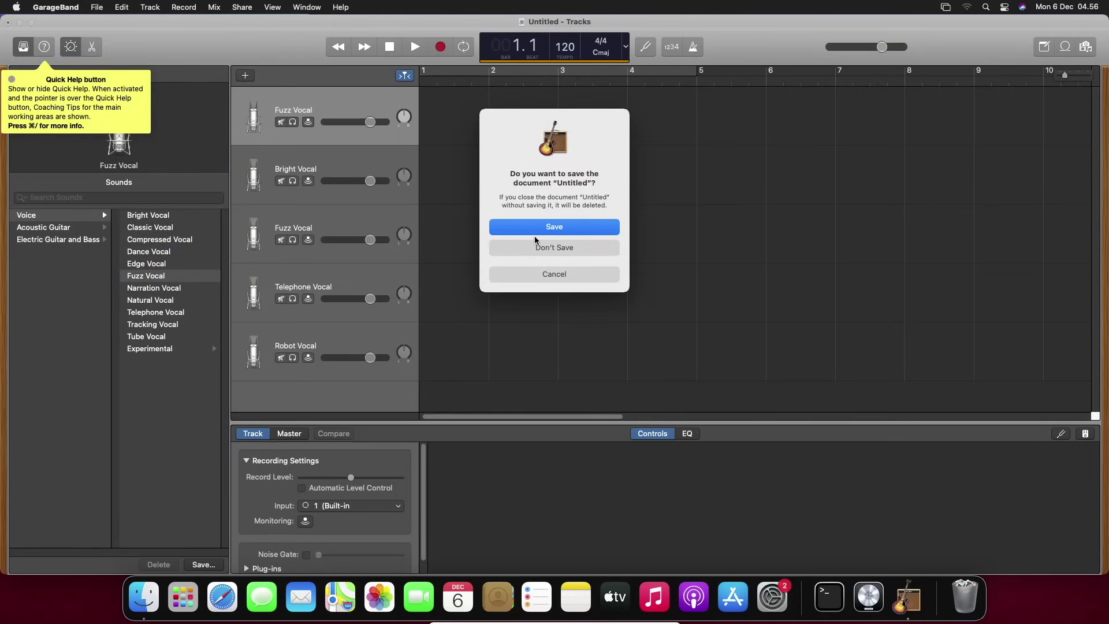
Discard the unsaved vocal project and open a new Empty Project
{"action": "left_click", "coordinate": [542, 249]}
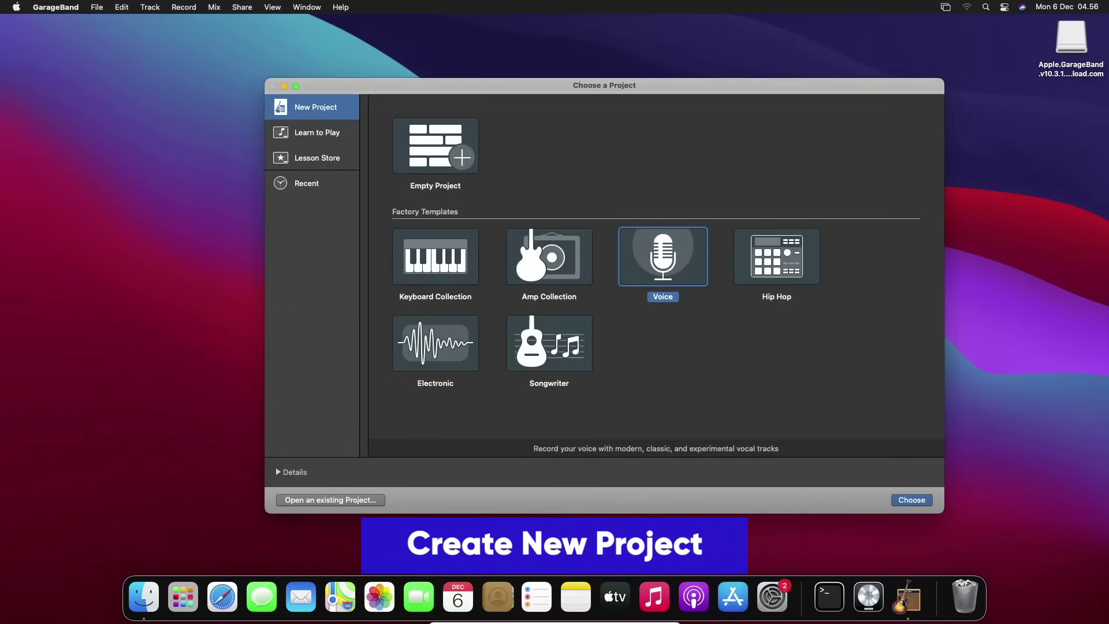
{"action": "left_click", "coordinate": [424, 131]}
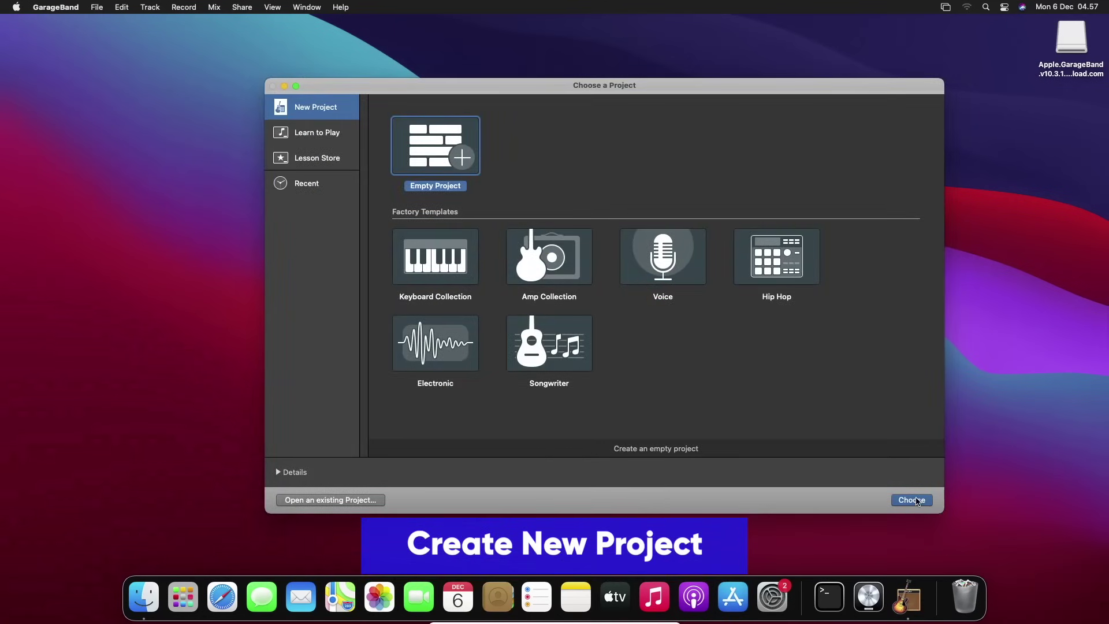
{"action": "left_click", "coordinate": [915, 500]}
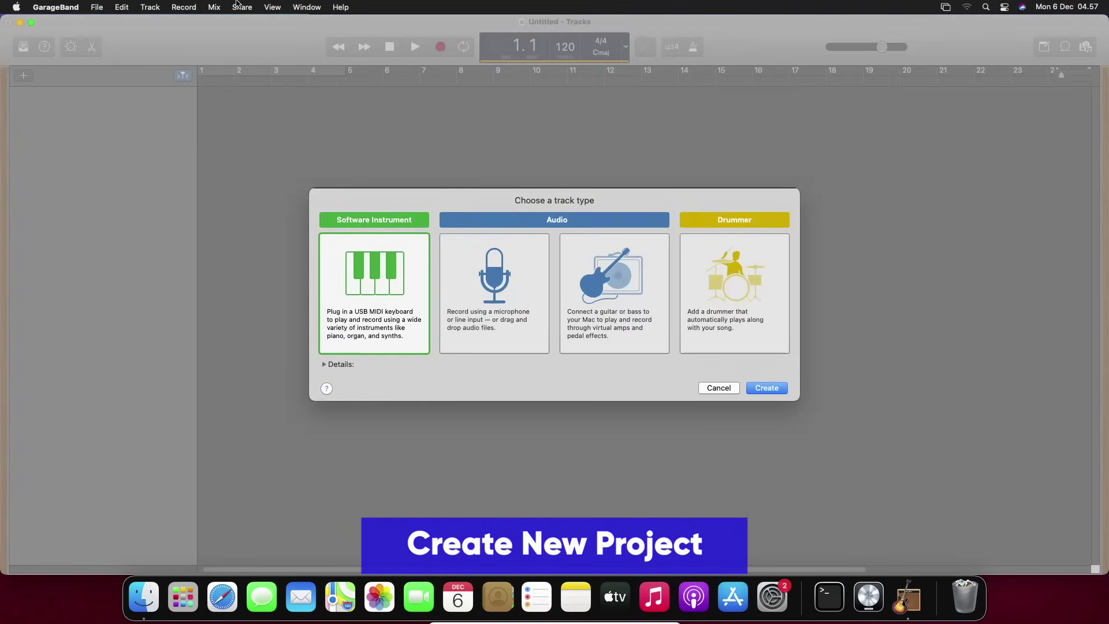
Create a guitar/bass amp audio track using Input 1
{"action": "left_click", "coordinate": [460, 297]}
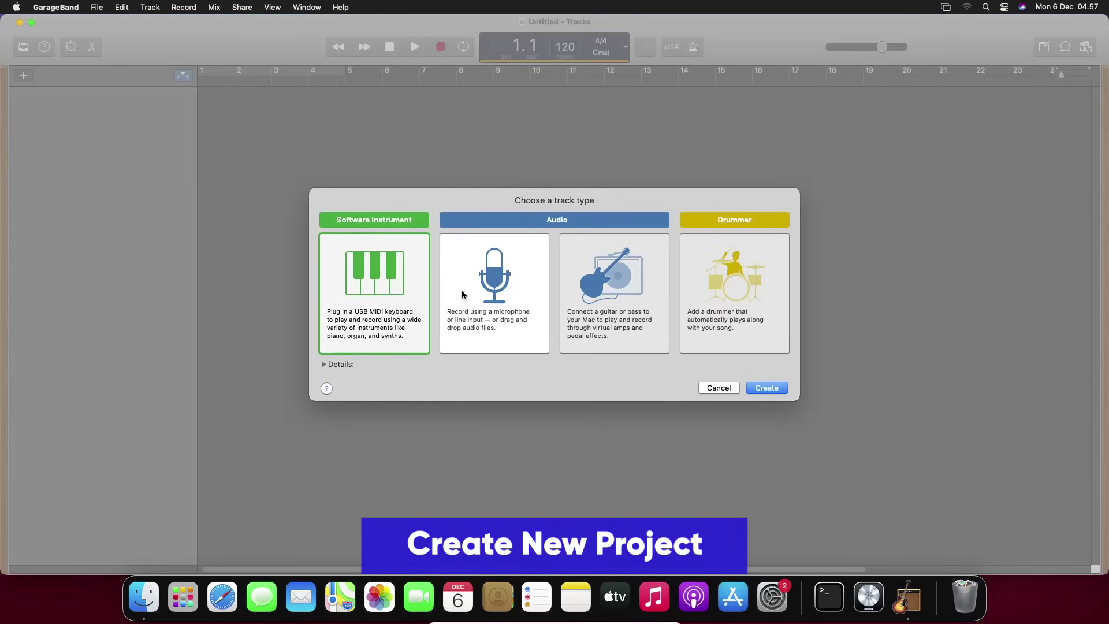
{"action": "left_click", "coordinate": [603, 282]}
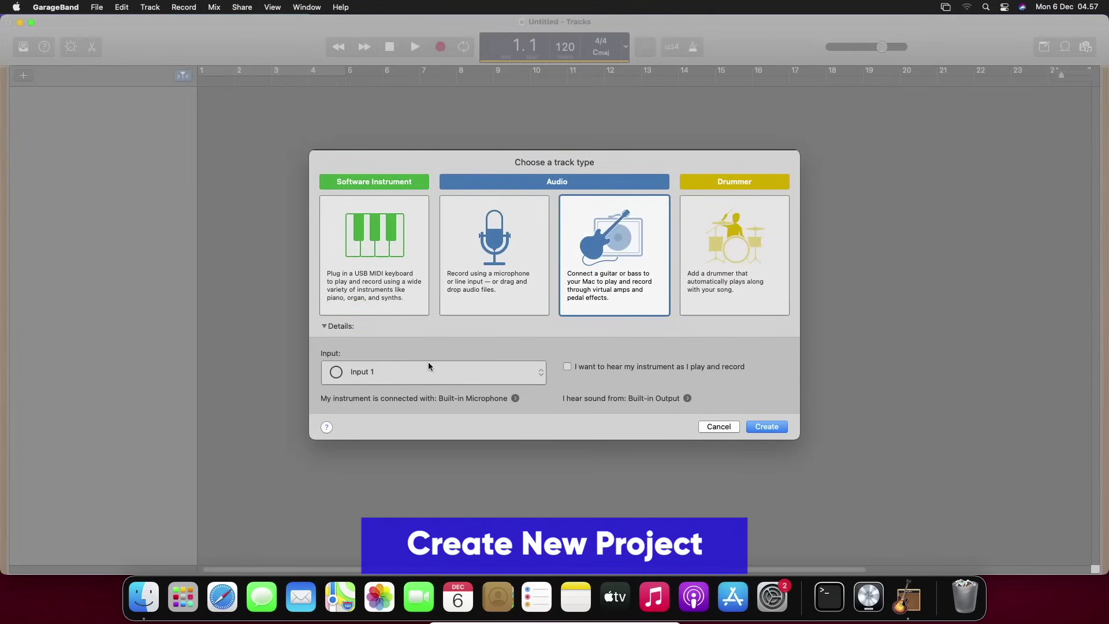
{"action": "left_click", "coordinate": [426, 383]}
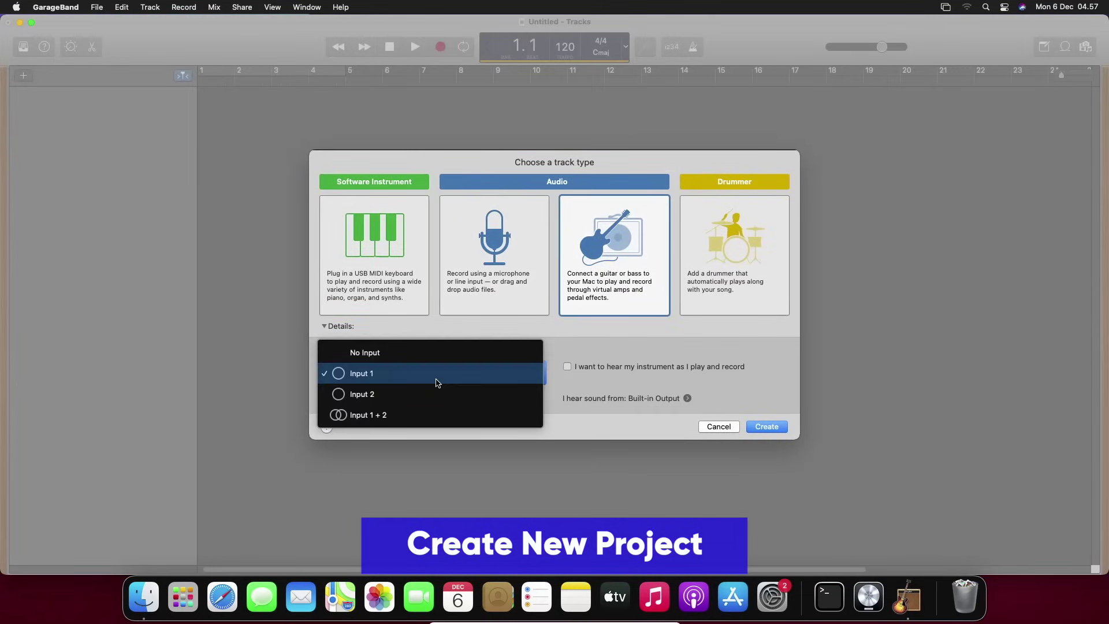
{"action": "left_click", "coordinate": [354, 374]}
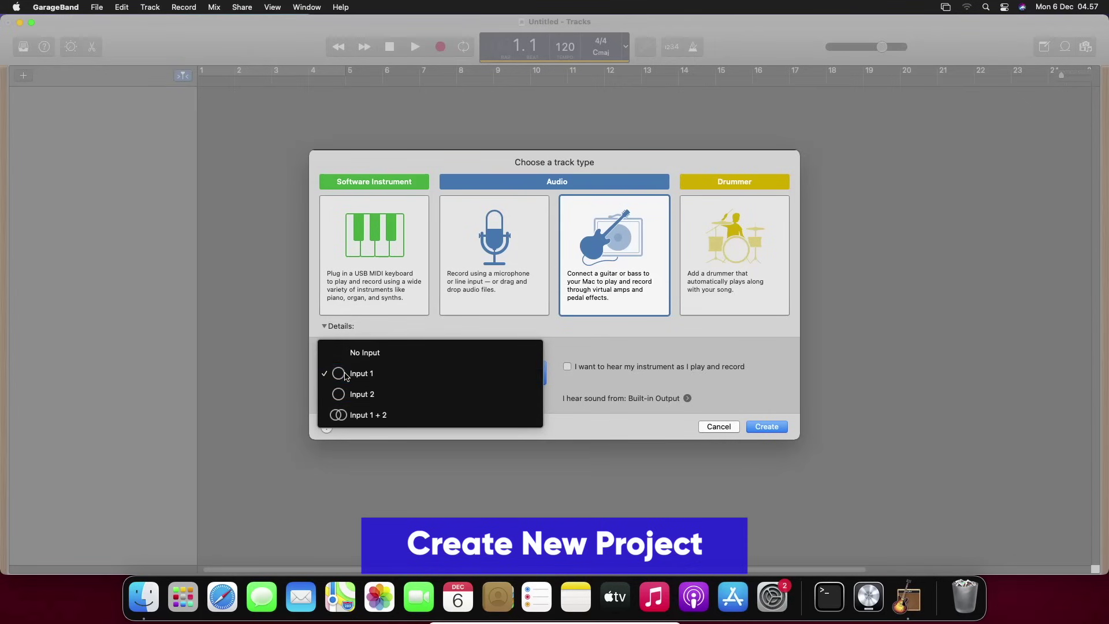
{"action": "left_click", "coordinate": [765, 432]}
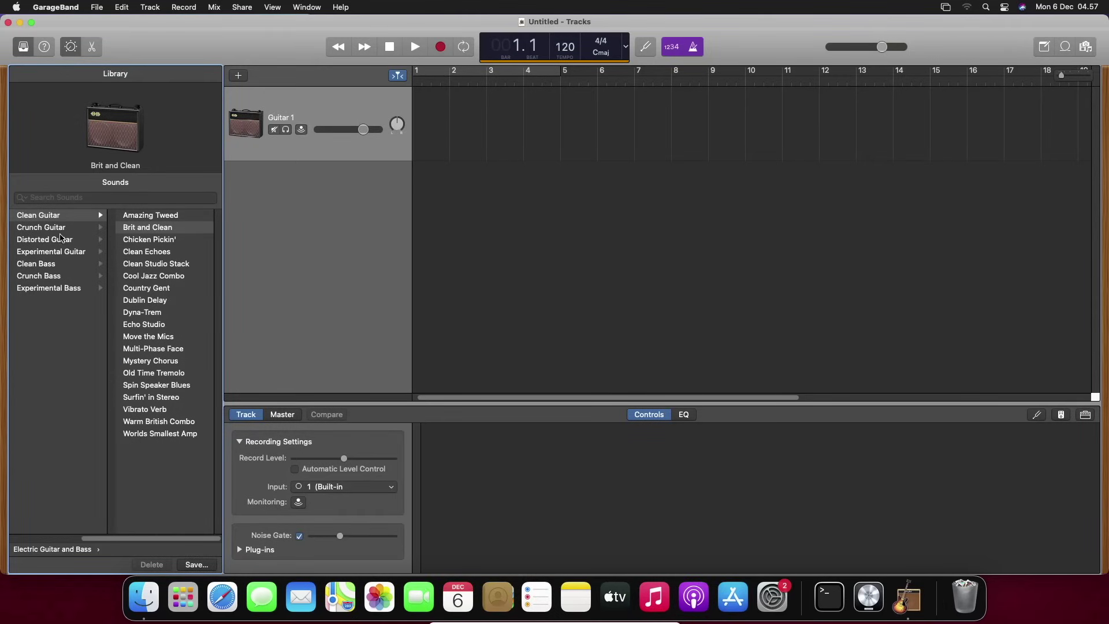
Play while trying Clean Studio Stack, Move the Mics, Old Time Tremolo, Surfin' in Stereo; raise master volume to +4.5 dB; end on Clean Echoes
{"action": "left_click", "coordinate": [154, 263]}
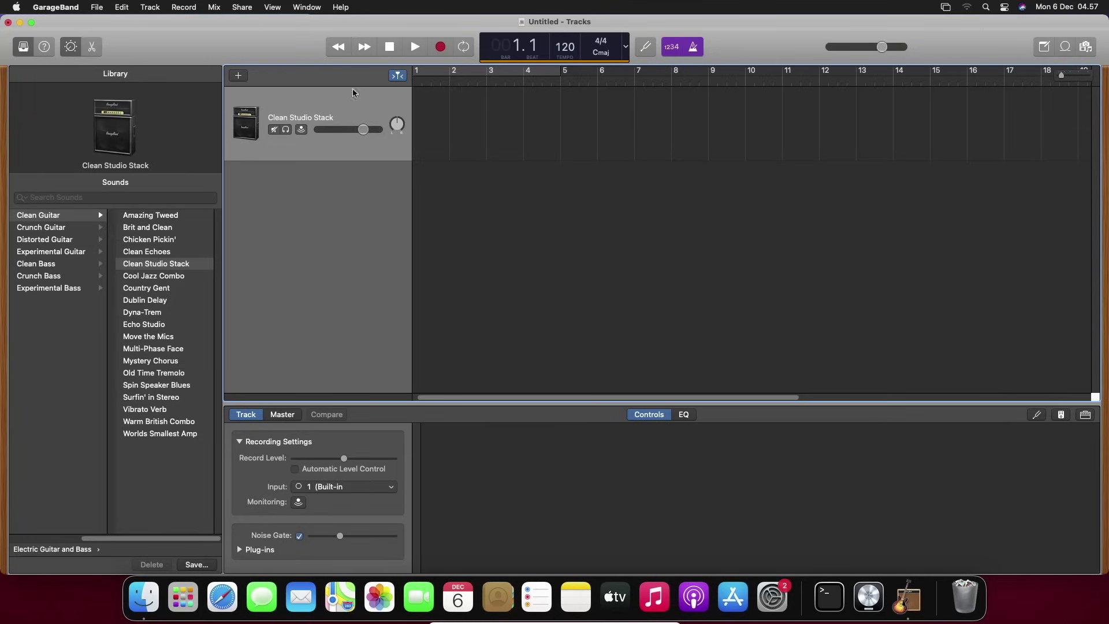
{"action": "left_click", "coordinate": [414, 46]}
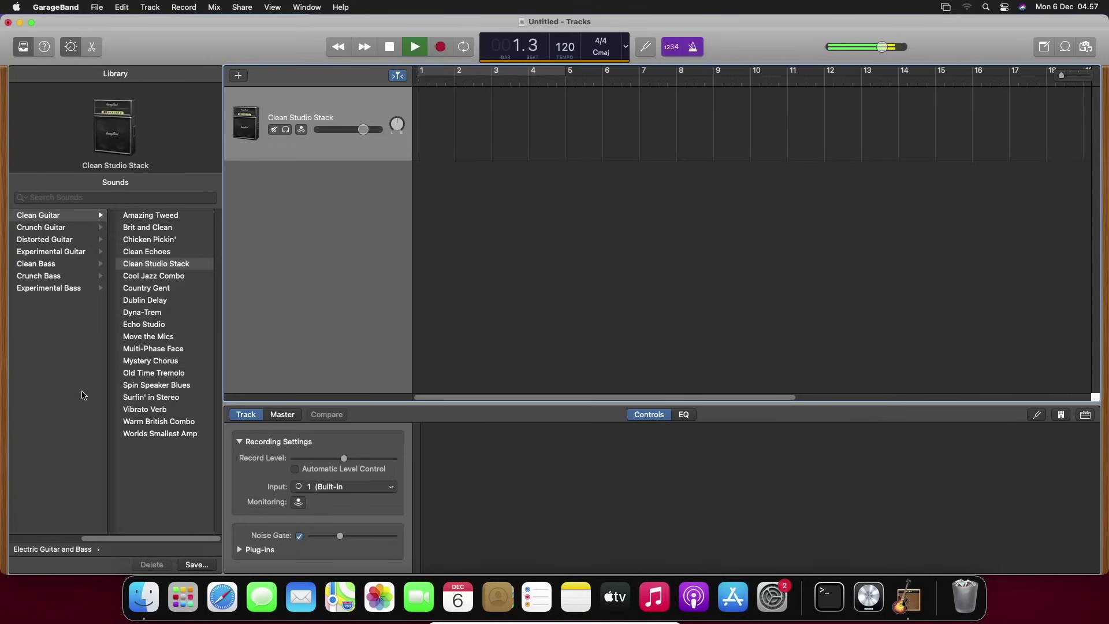
{"action": "left_click", "coordinate": [152, 338]}
{"action": "left_click", "coordinate": [152, 373]}
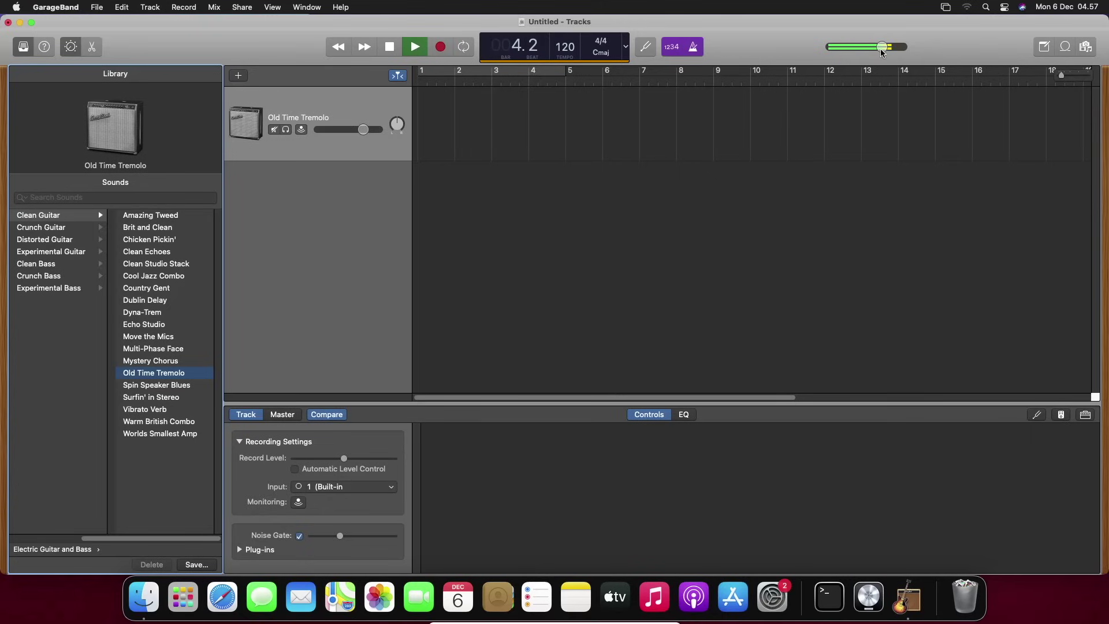
{"action": "left_click_drag", "start_coordinate": [882, 47], "coordinate": [922, 52]}
{"action": "left_click", "coordinate": [144, 398]}
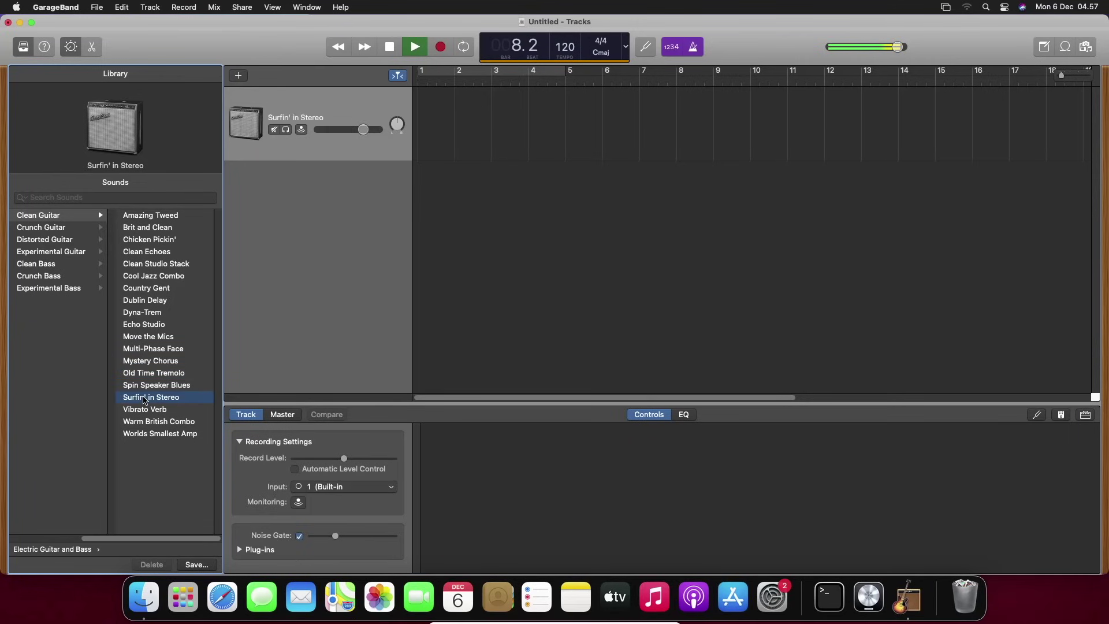
{"action": "left_click", "coordinate": [144, 253]}
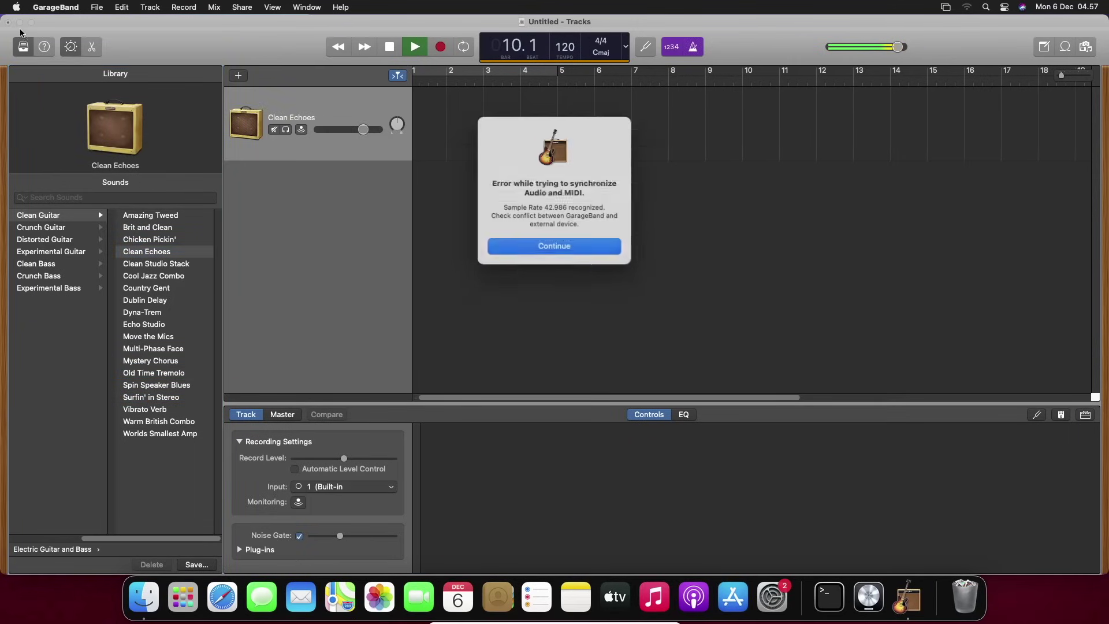
Dismiss the audio/MIDI sync error and close the Clean Echoes project without saving
{"action": "left_click", "coordinate": [580, 245]}
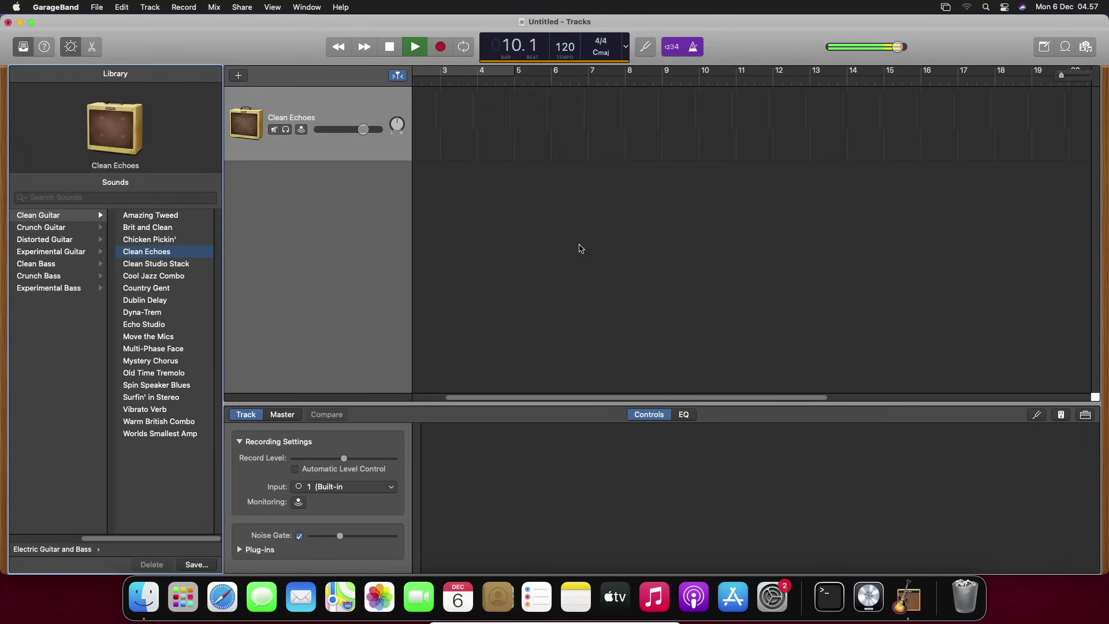
{"action": "left_click", "coordinate": [8, 22]}
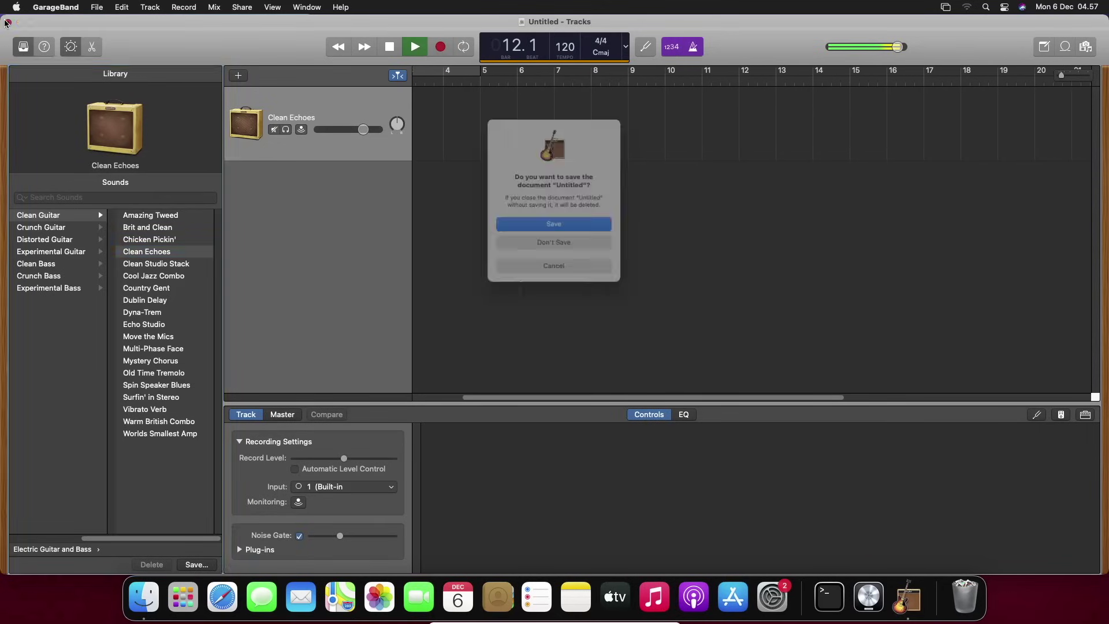
{"action": "left_click", "coordinate": [533, 248]}
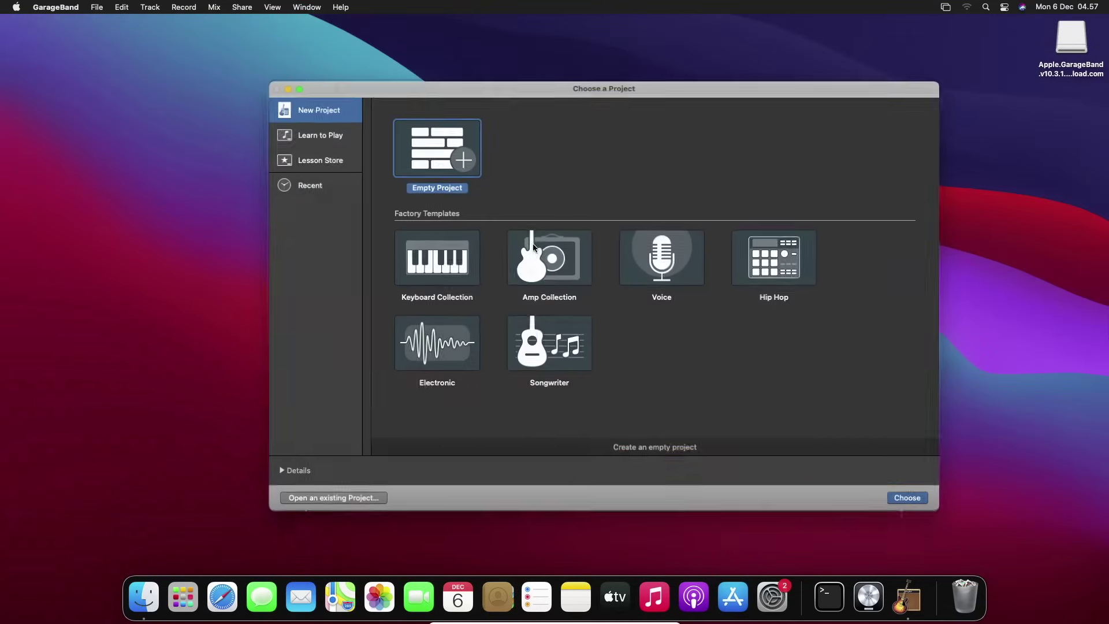
Show project details, keep input and output devices on System Setting, and create the empty project
{"action": "left_click", "coordinate": [278, 472]}
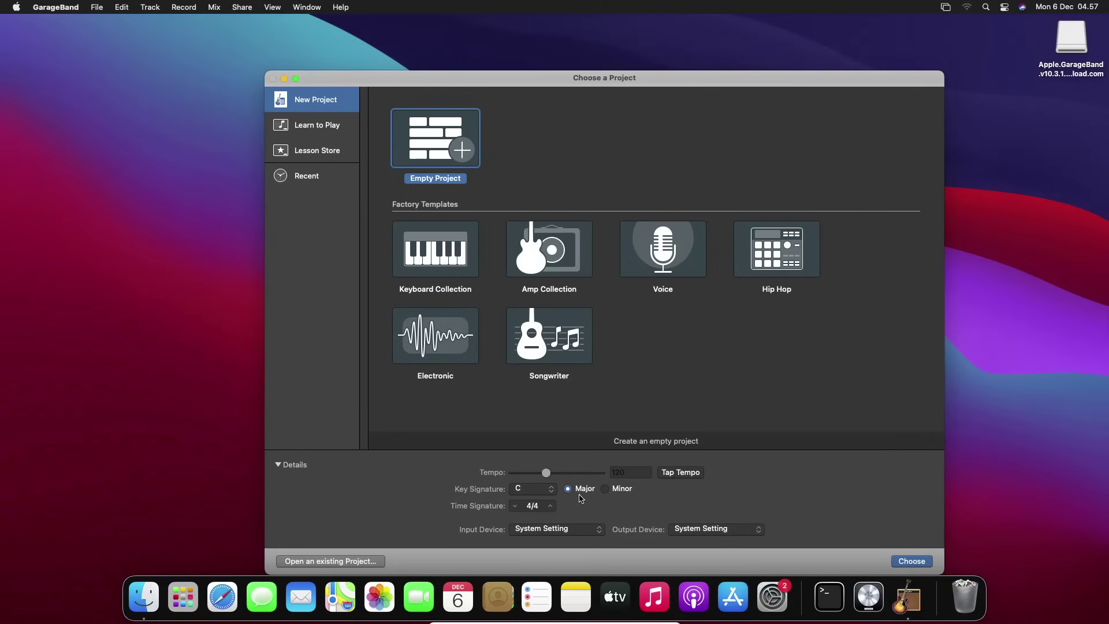
{"action": "left_click", "coordinate": [549, 529]}
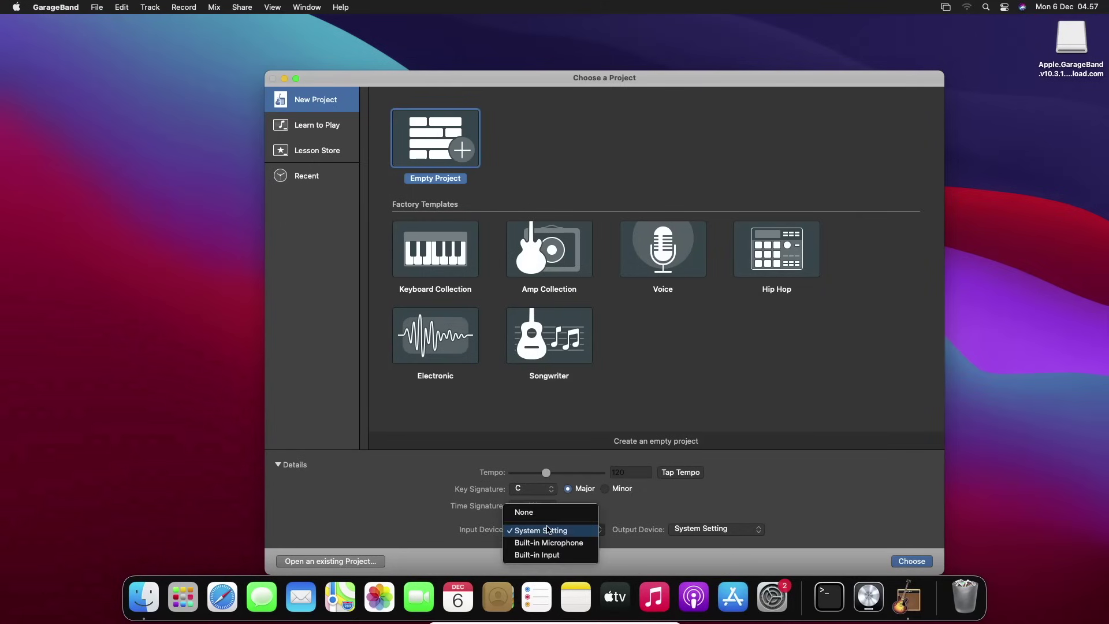
{"action": "left_click", "coordinate": [473, 532]}
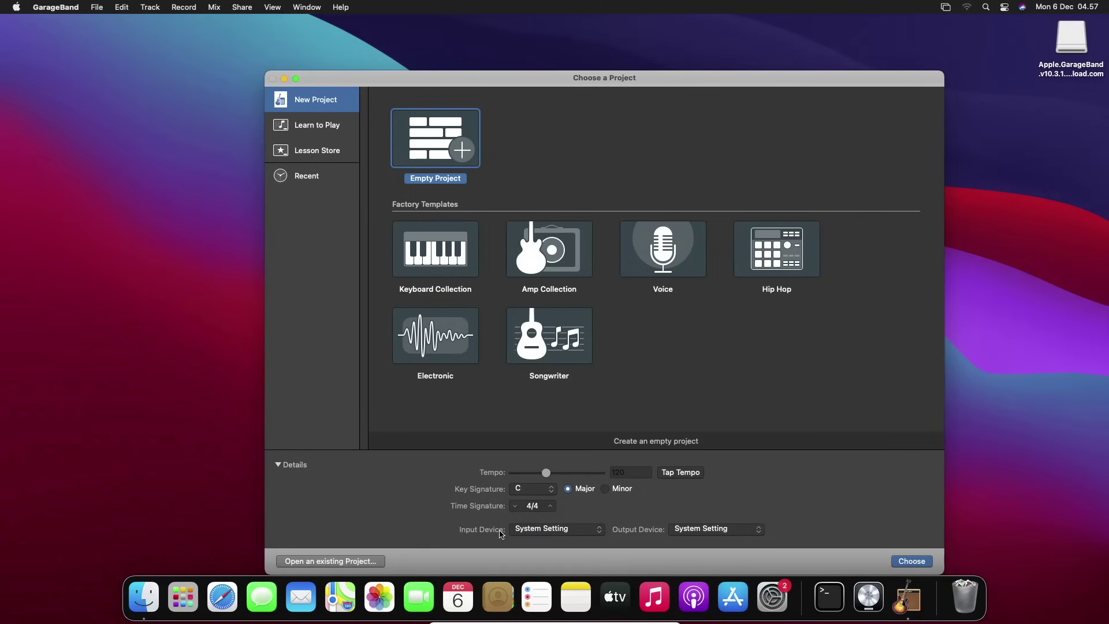
{"action": "left_click", "coordinate": [521, 531]}
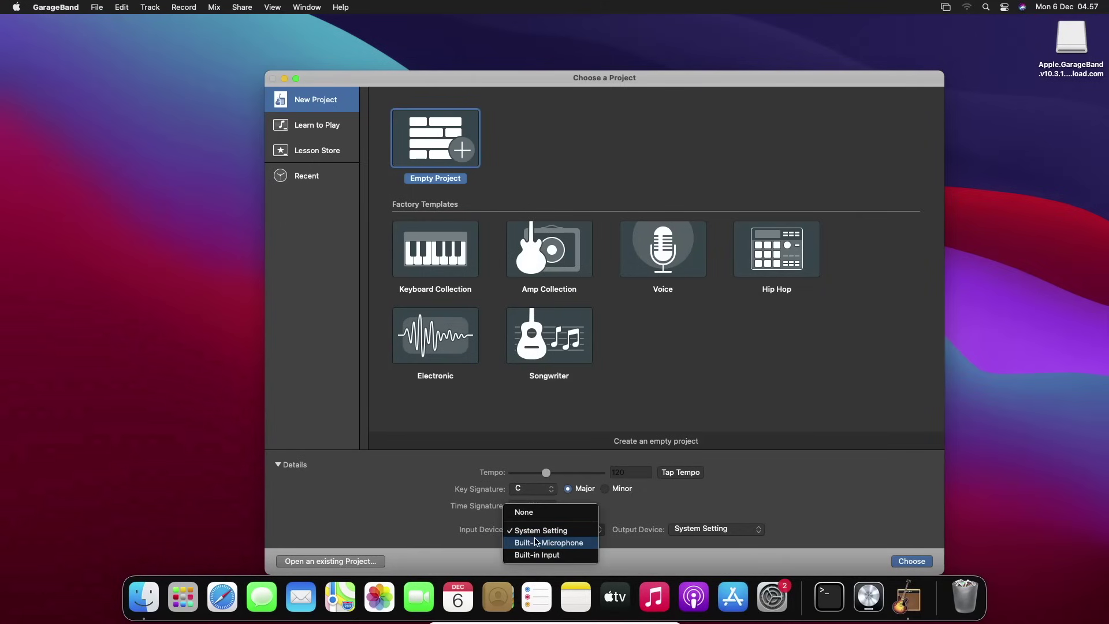
{"action": "left_click", "coordinate": [740, 498]}
{"action": "left_click", "coordinate": [722, 529]}
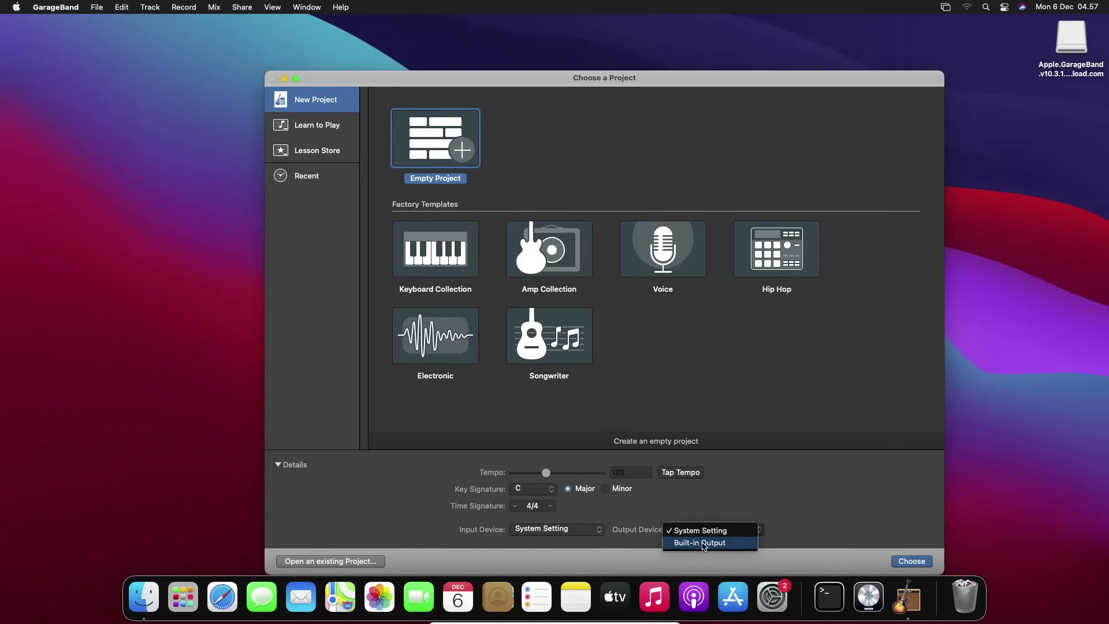
{"action": "left_click", "coordinate": [704, 543]}
{"action": "left_click", "coordinate": [703, 529]}
{"action": "left_click", "coordinate": [701, 518]}
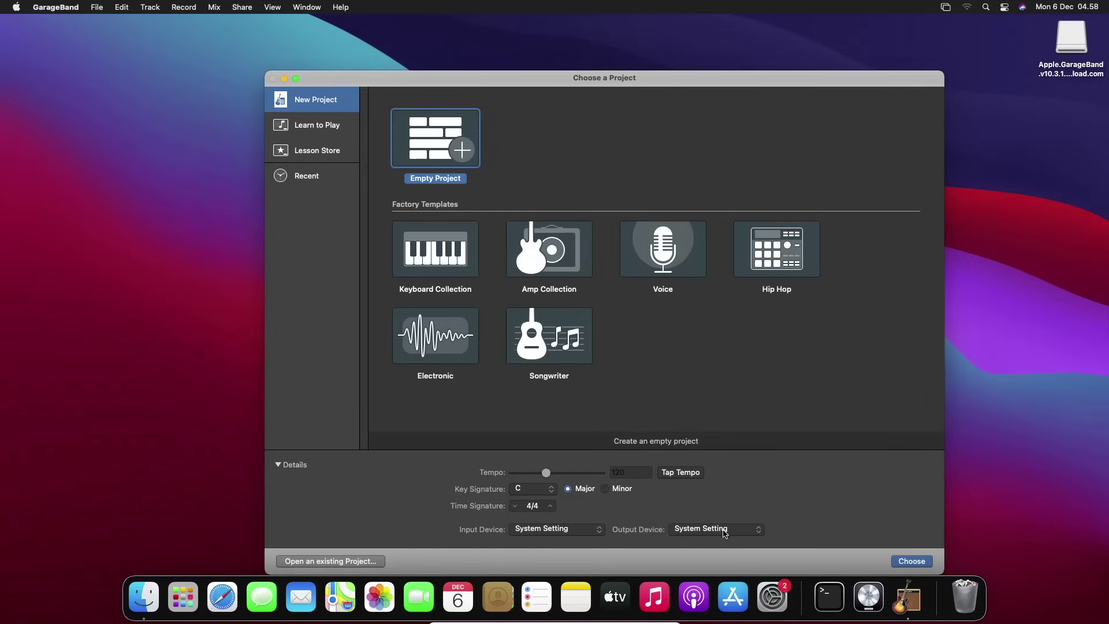
{"action": "left_click", "coordinate": [911, 562]}
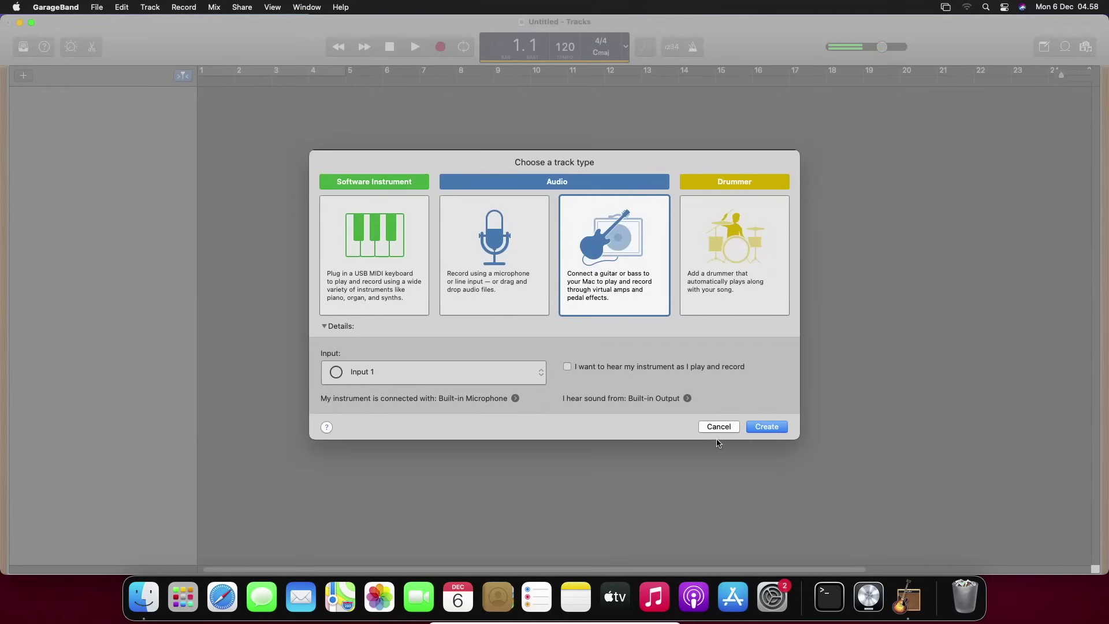
Cancel the track-type dialog to close the empty project, then minimize the macOS virtual machine window
{"action": "left_click", "coordinate": [718, 426]}
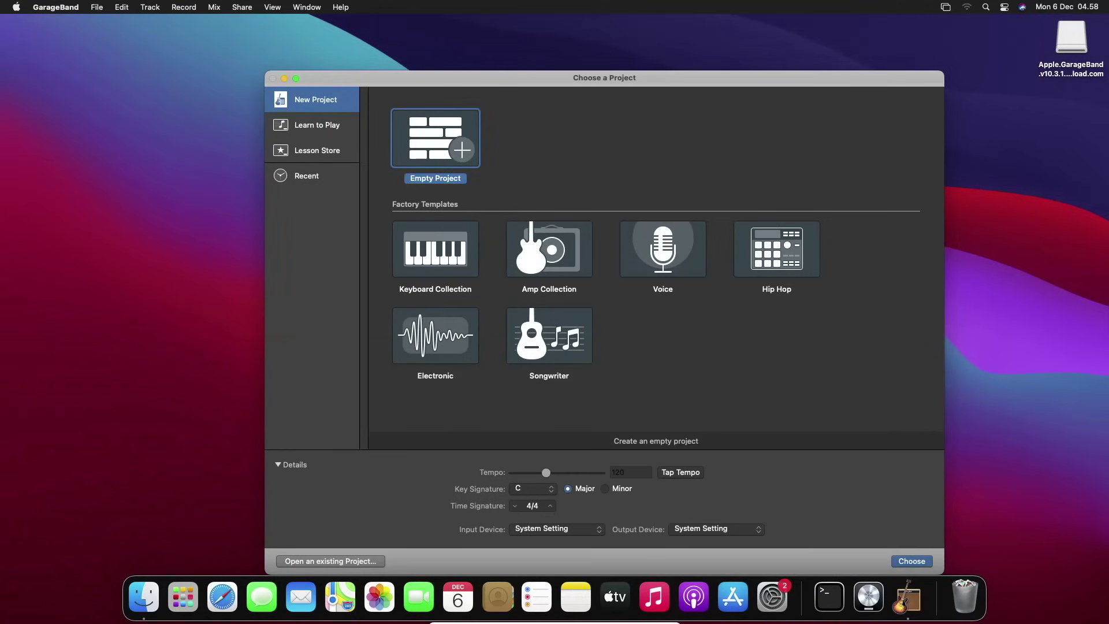
{"action": "mouse_move", "coordinate": [512, 622]}
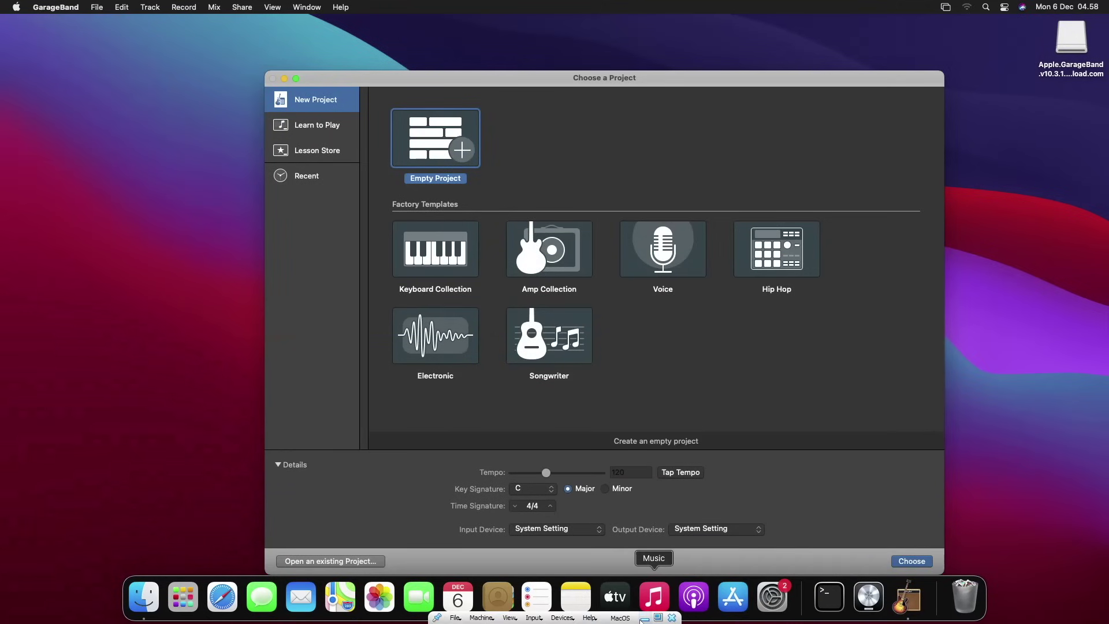
{"action": "left_click", "coordinate": [644, 619]}
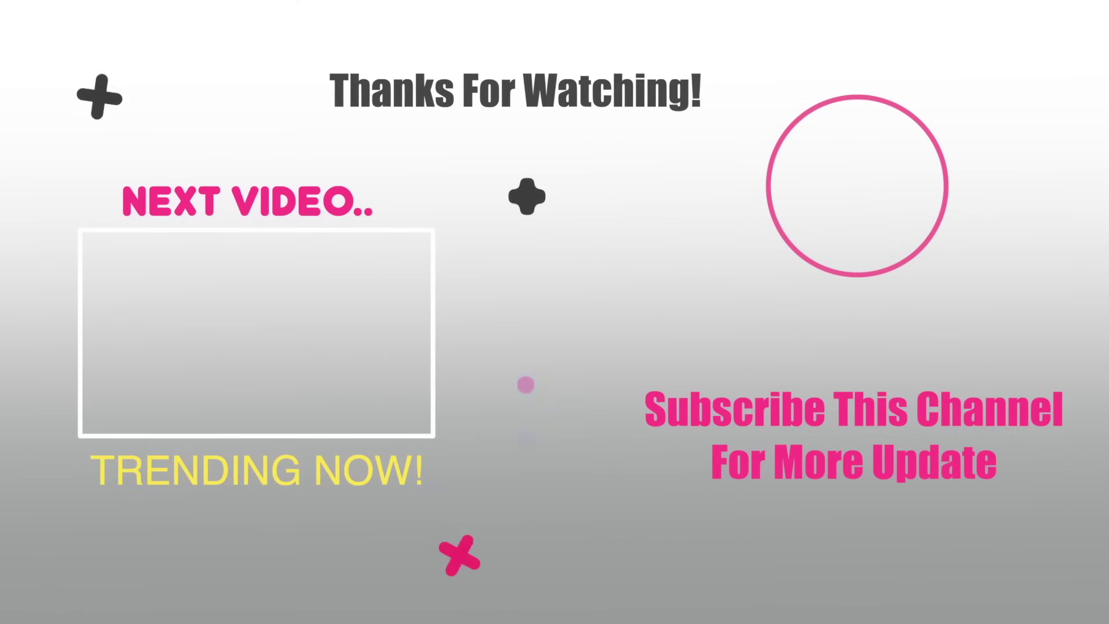